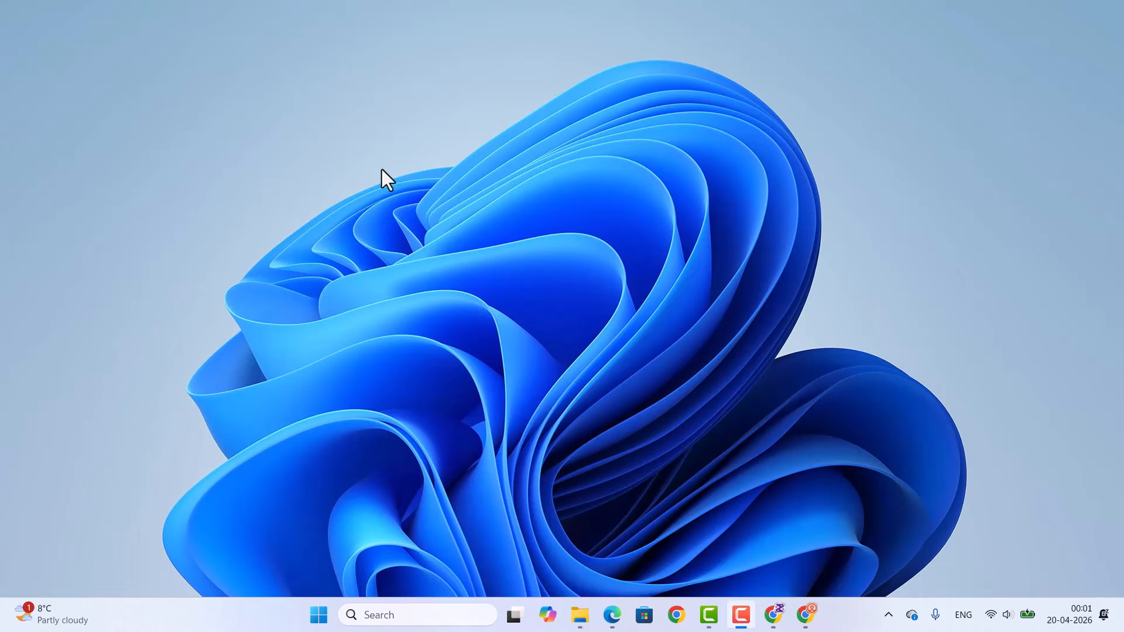
# Step: Open the LM Studio website from the Google results in Chrome and download the Windows installer, version 0.4.12
pyautogui.click(311, 105)
pyautogui.click(804, 615)
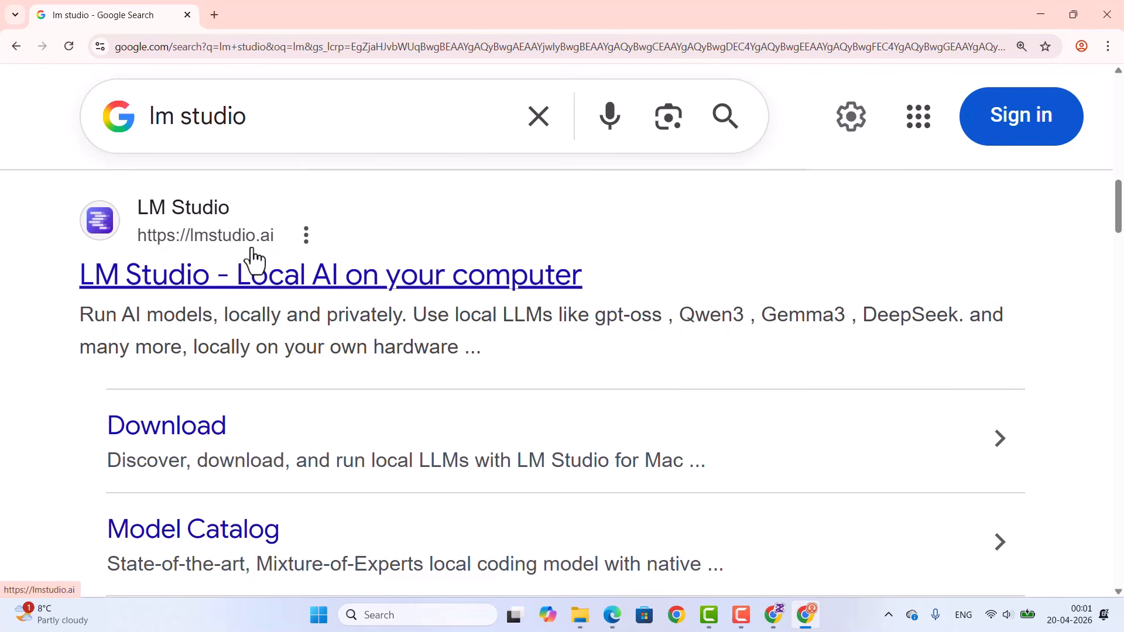
pyautogui.click(347, 291)
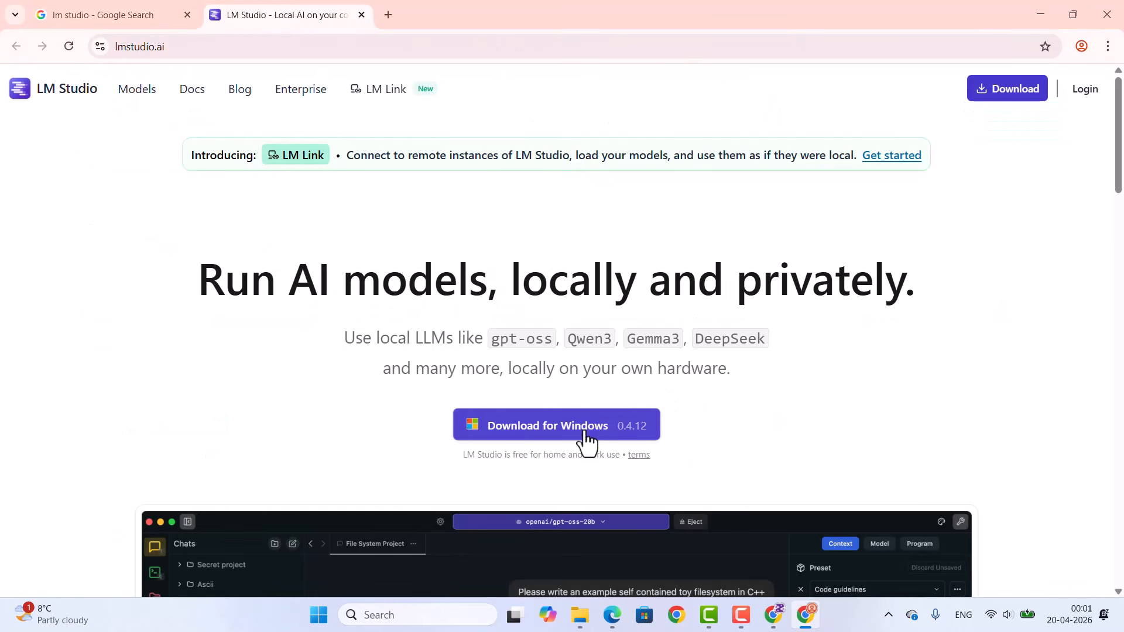
pyautogui.click(546, 435)
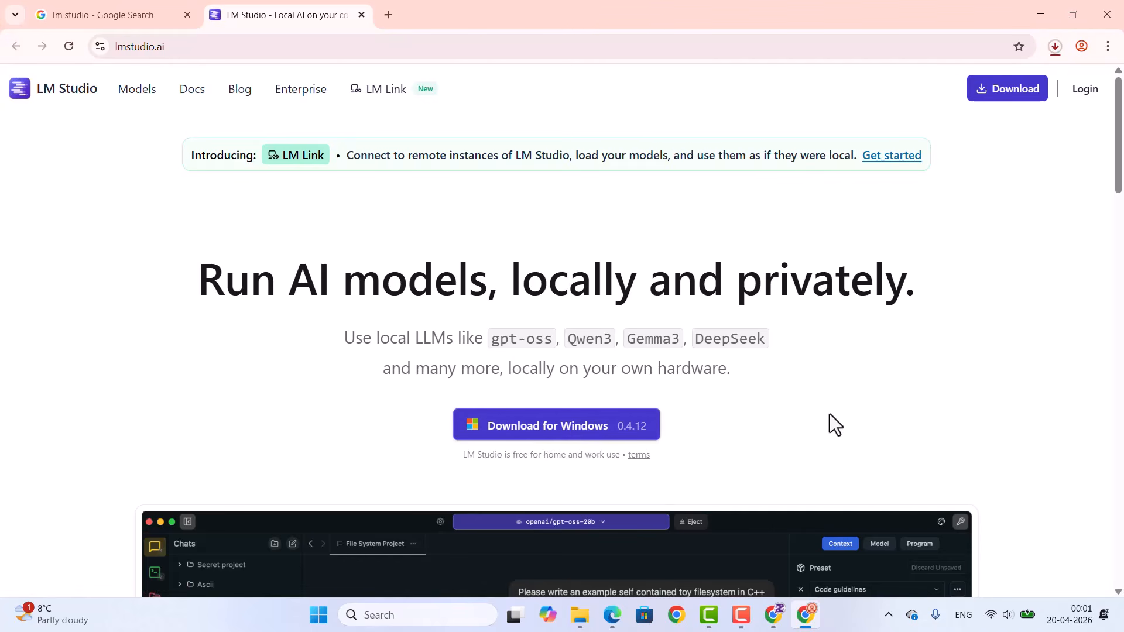
# Step: Launch the downloaded LM Studio installer, minimize the browser, and accept the license agreement
pyautogui.click(1054, 47)
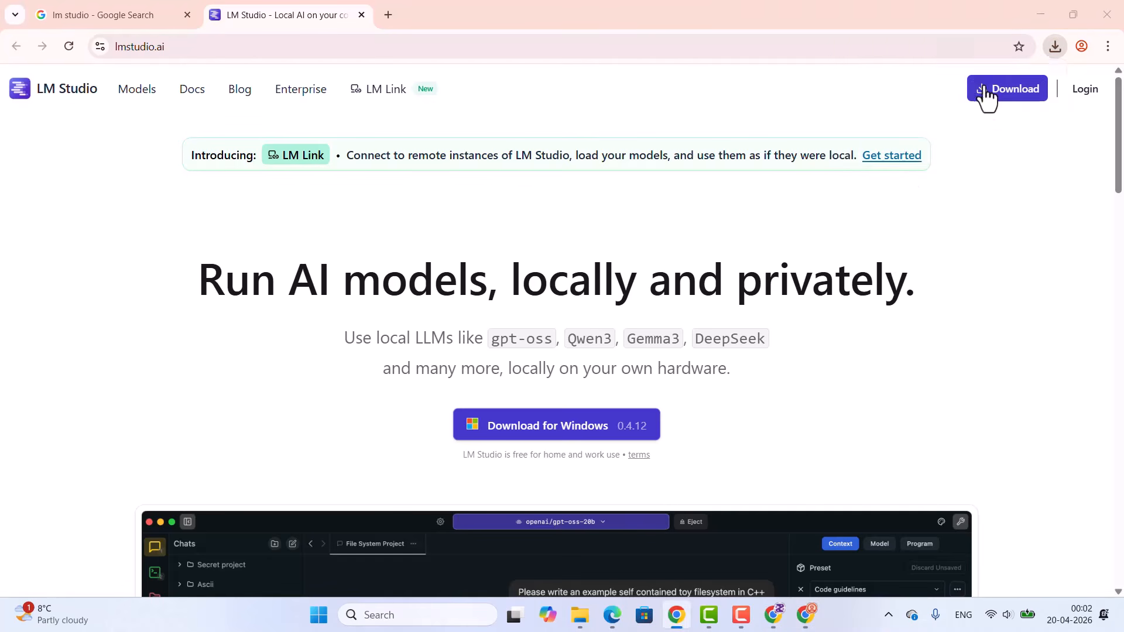
pyautogui.click(1038, 18)
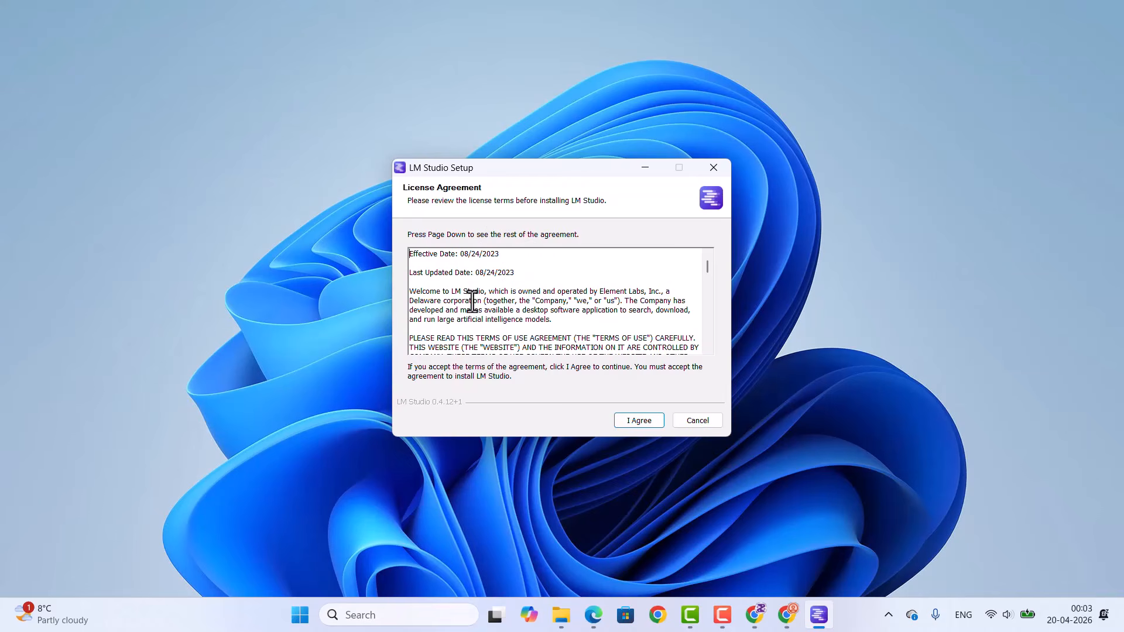
pyautogui.scroll(-10, 480, 302)
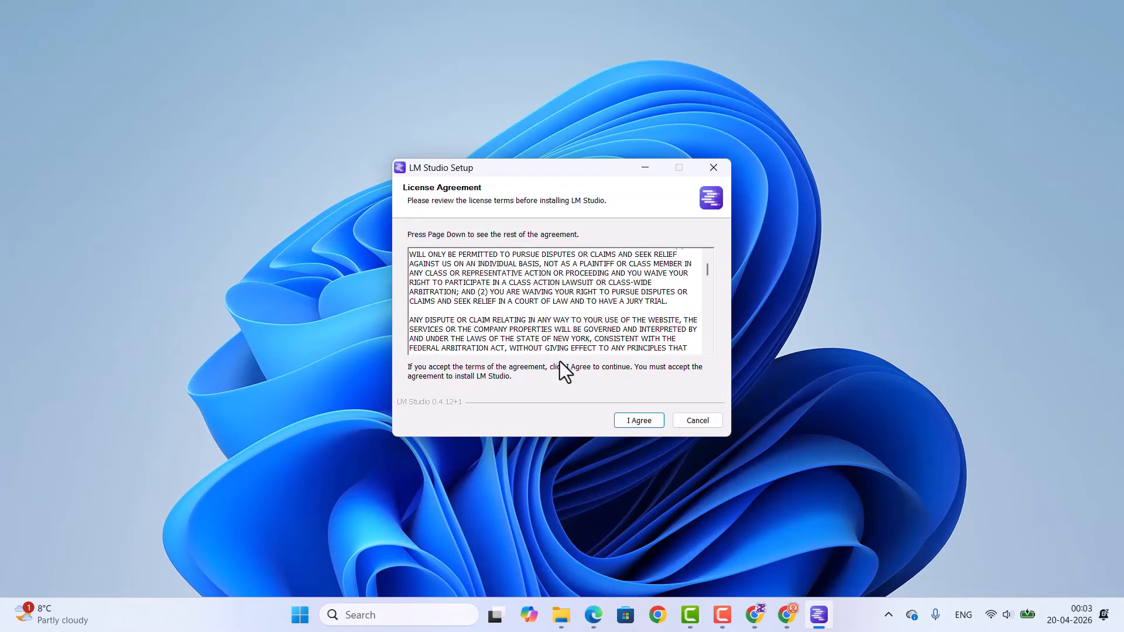
pyautogui.scroll(-2, 560, 360)
pyautogui.click(636, 422)
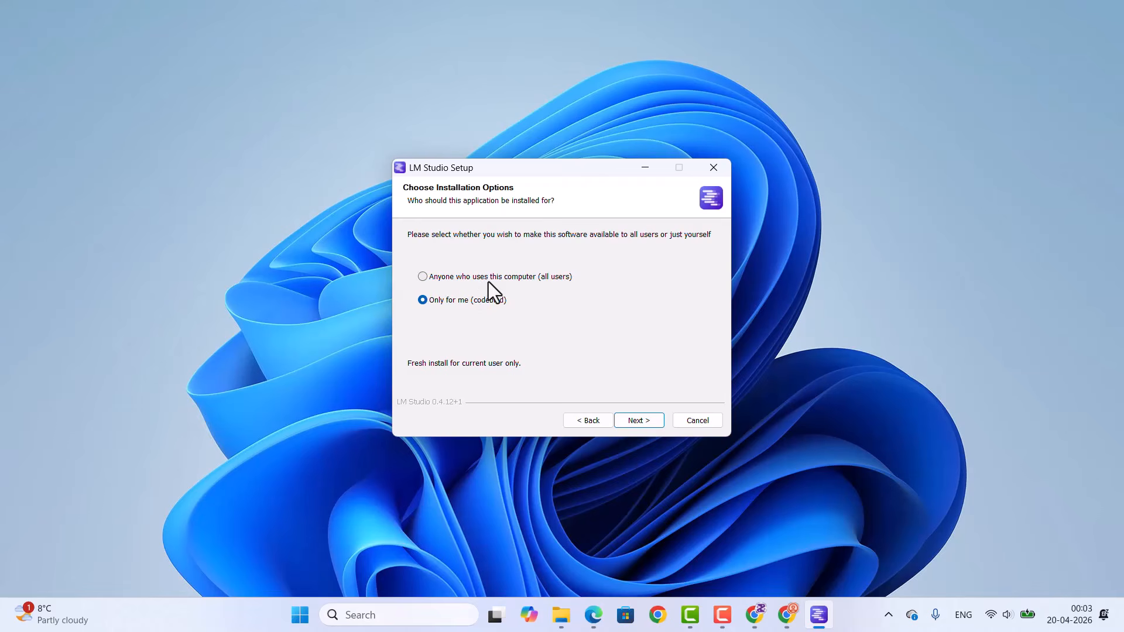
# Step: Choose installation for anyone who uses this computer and accept the license agreement for the all-users setup
pyautogui.click(423, 278)
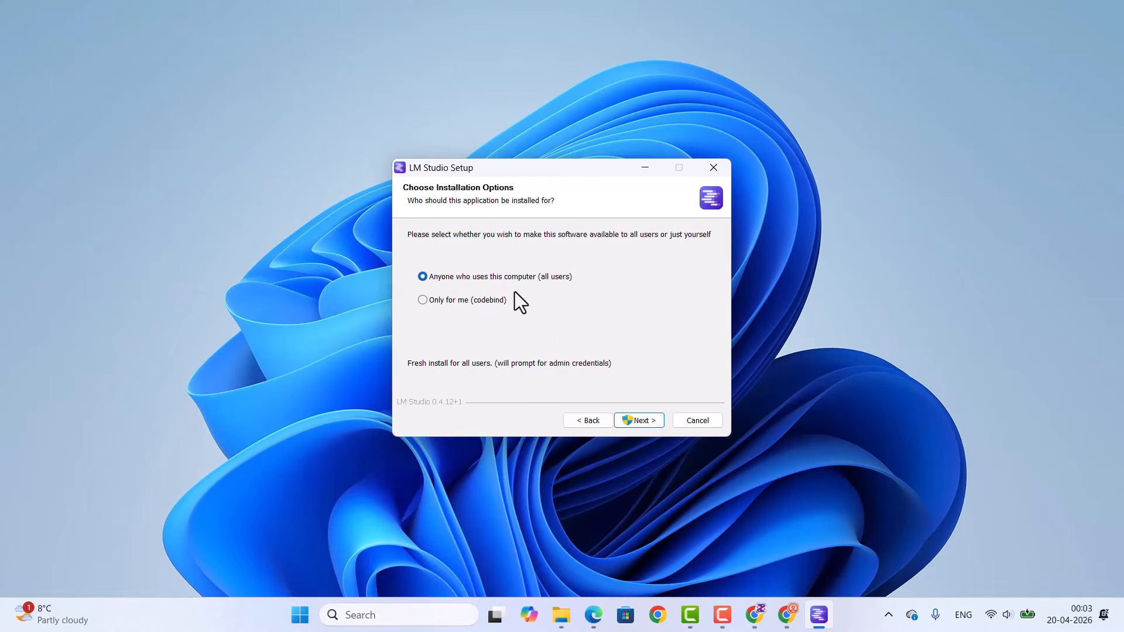
pyautogui.click(635, 421)
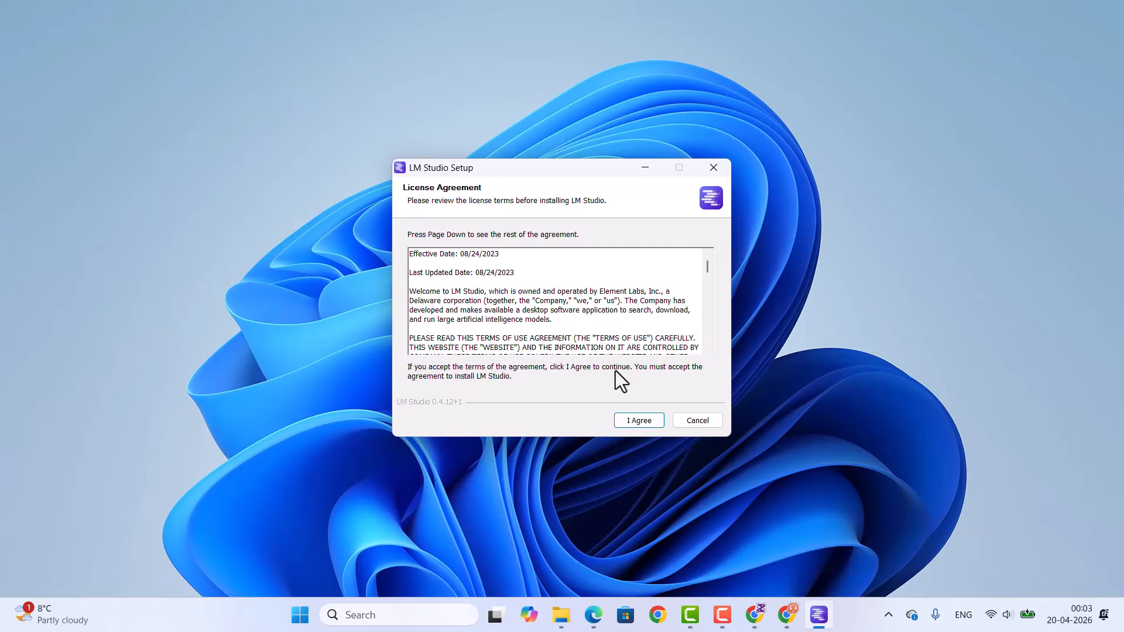
pyautogui.click(628, 419)
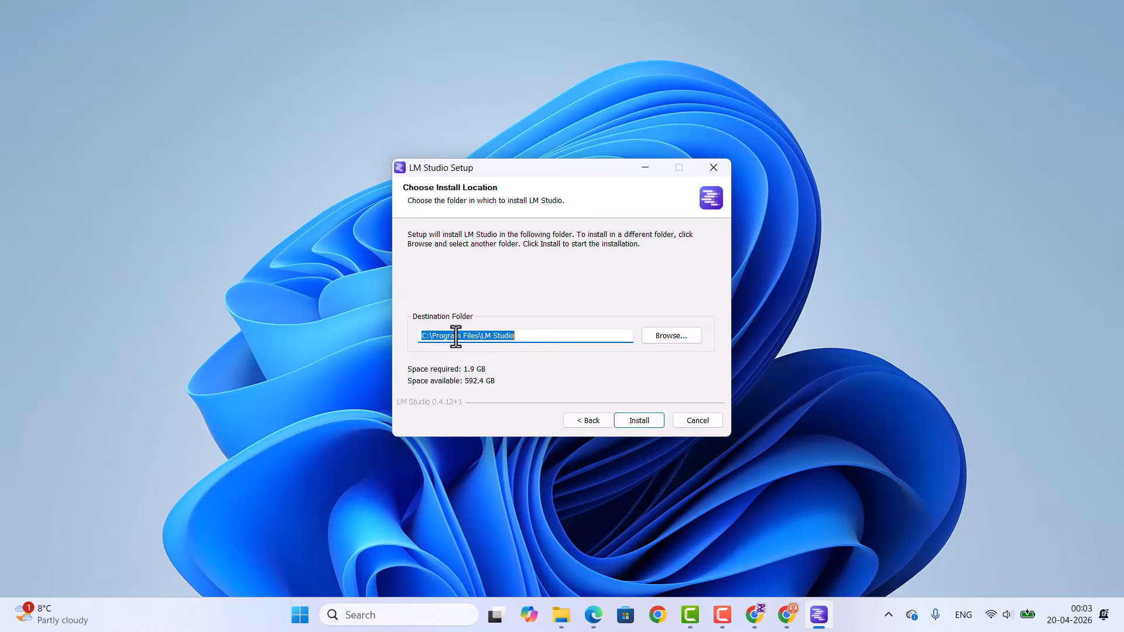
# Step: Install LM Studio into C:\Program Files\LM Studio and finish the setup with Run LM Studio enabled
pyautogui.click(531, 338)
pyautogui.moveTo(503, 336); pyautogui.dragTo(402, 334)
pyautogui.click(638, 420)
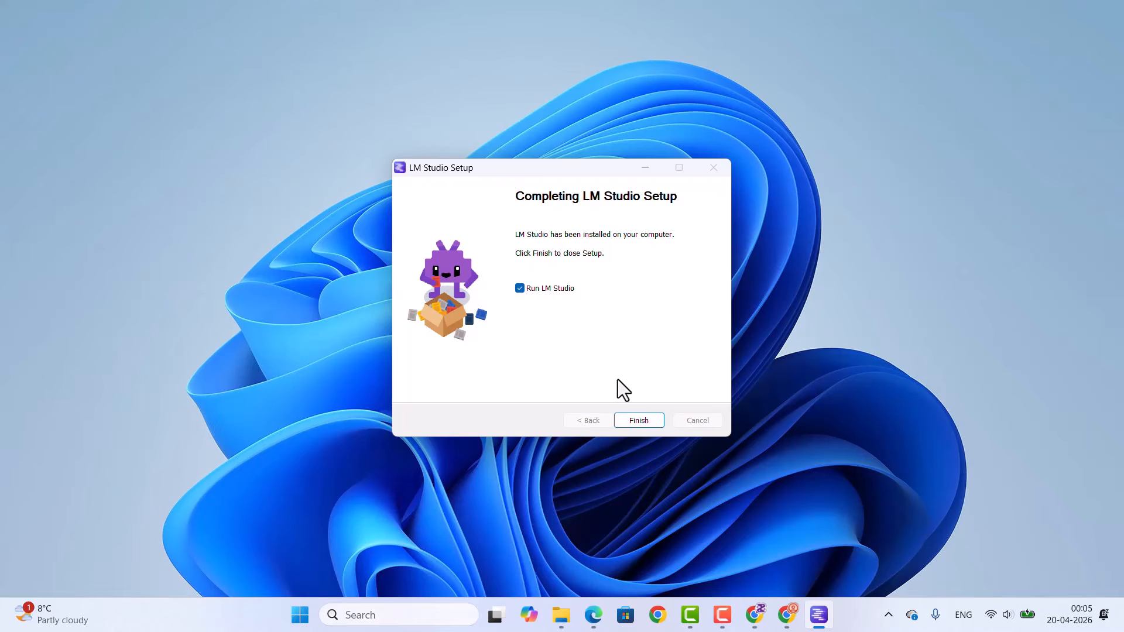
pyautogui.click(635, 419)
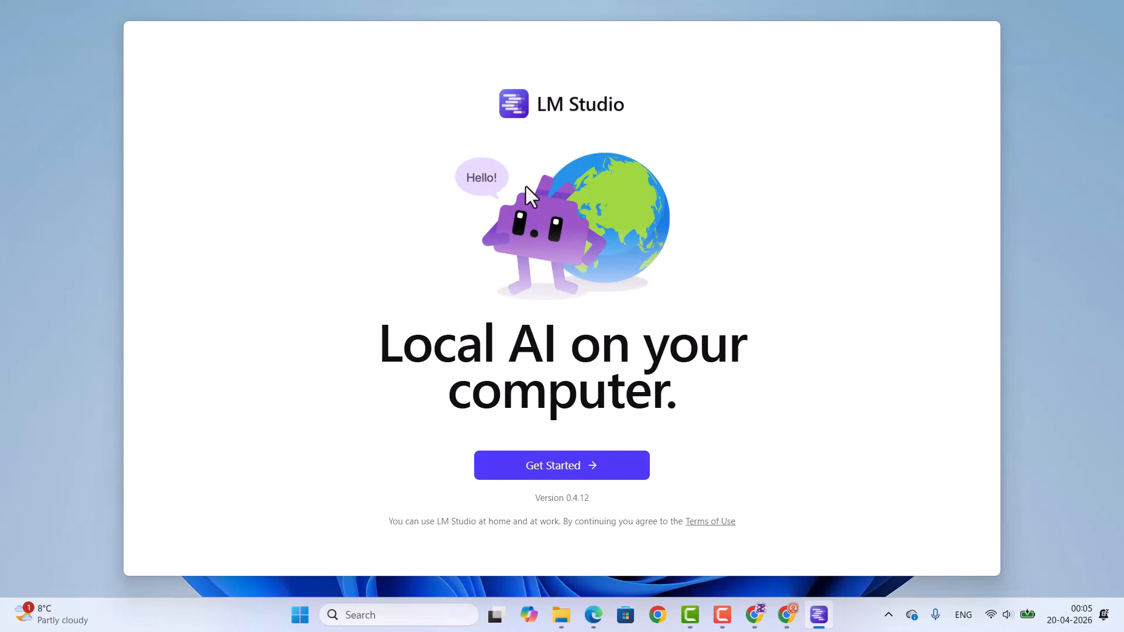
# Step: Start the LM Studio onboarding and download google/gemma-4-e4b as the first model, continuing once it is downloaded
pyautogui.click(554, 471)
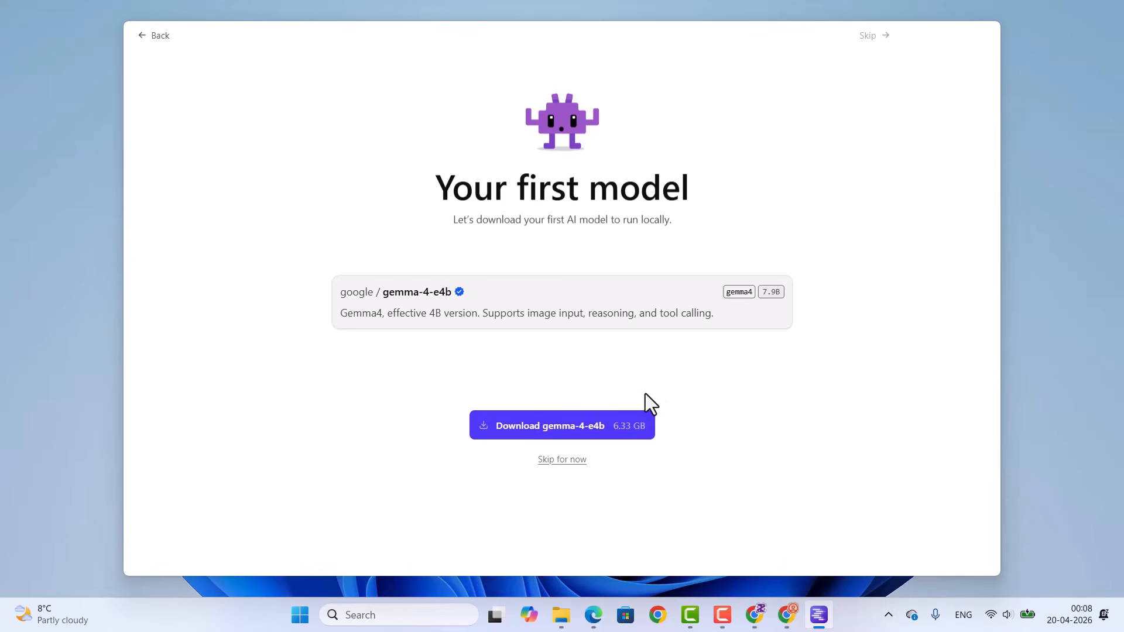
pyautogui.click(537, 432)
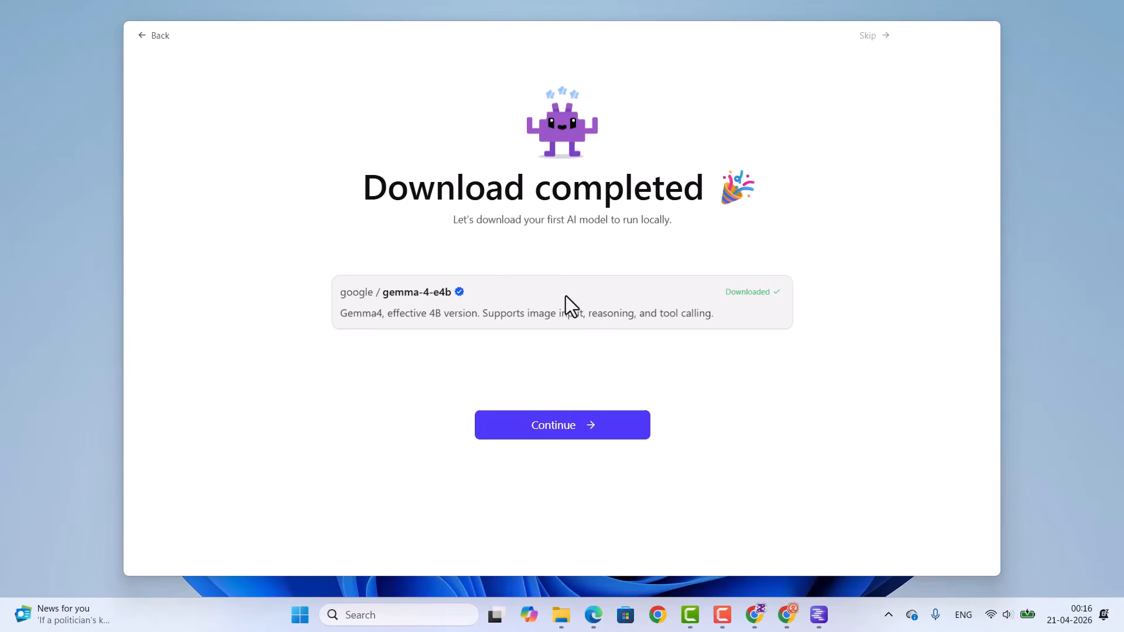
pyautogui.click(563, 433)
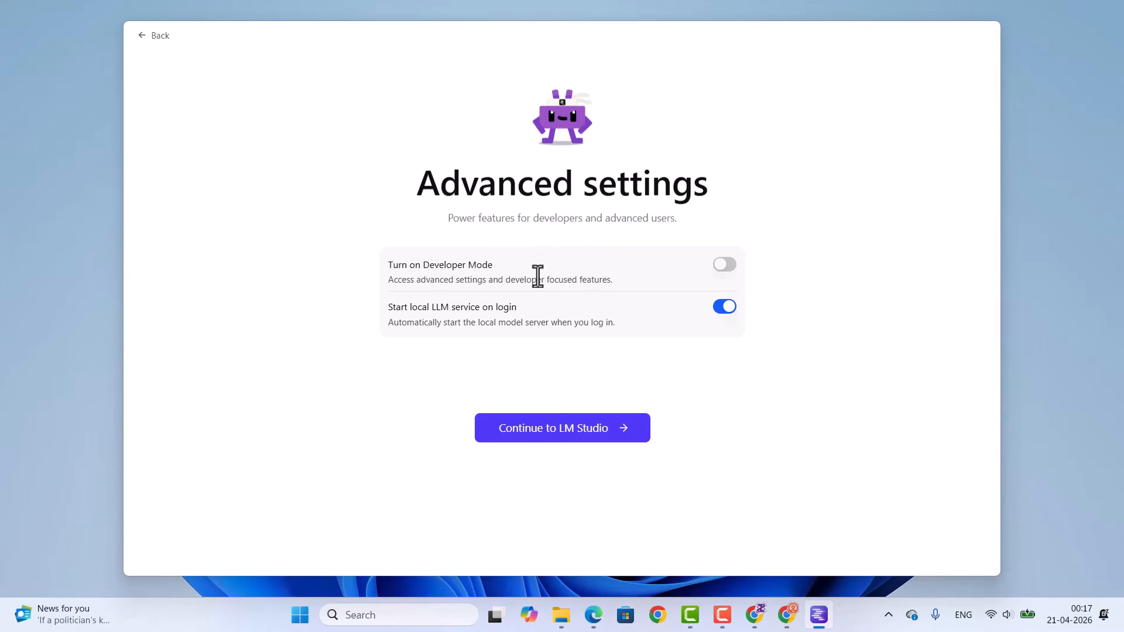
# Step: Turn on Developer Mode in the advanced settings, continue to LM Studio, and maximize its window
pyautogui.click(729, 272)
pyautogui.click(563, 432)
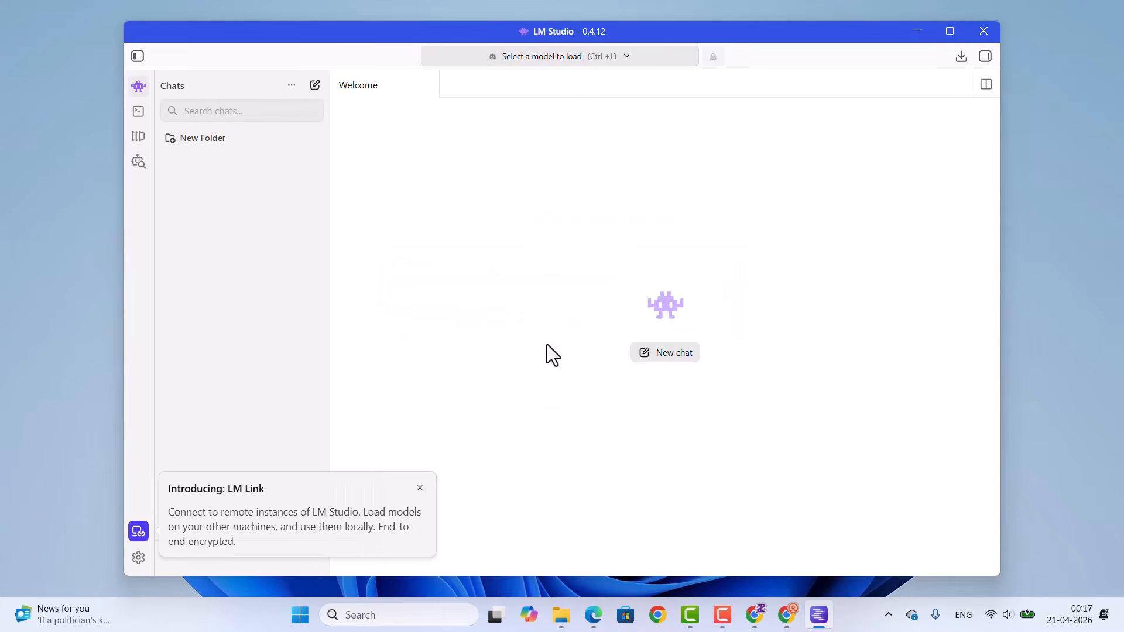
pyautogui.click(950, 31)
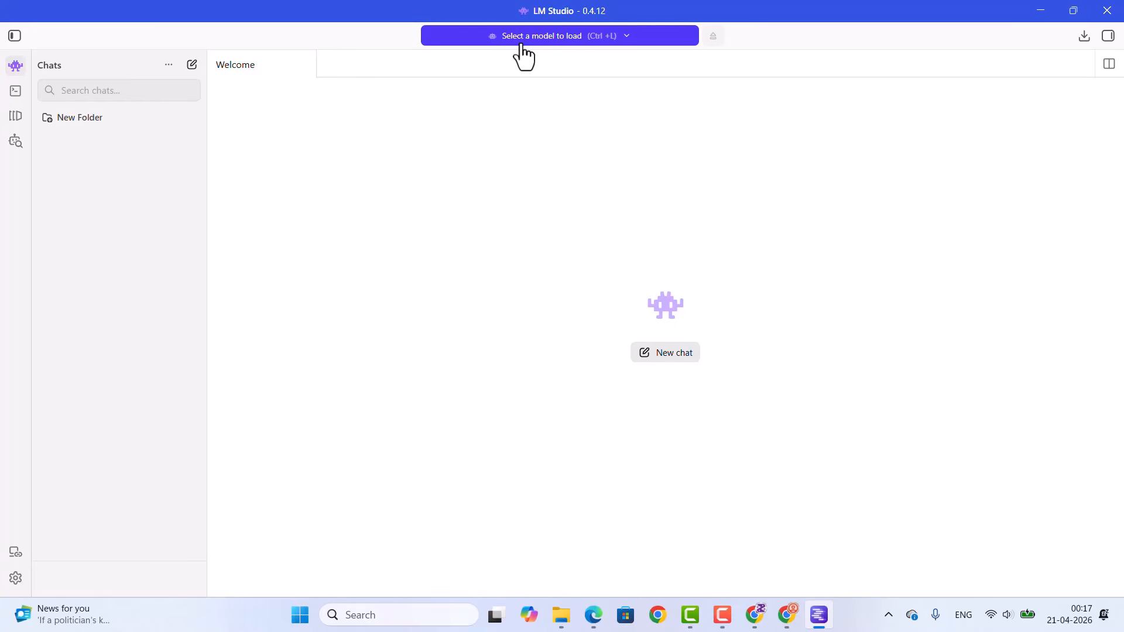
# Step: Load the downloaded Gemma 4 E4B model for chatting
pyautogui.click(553, 41)
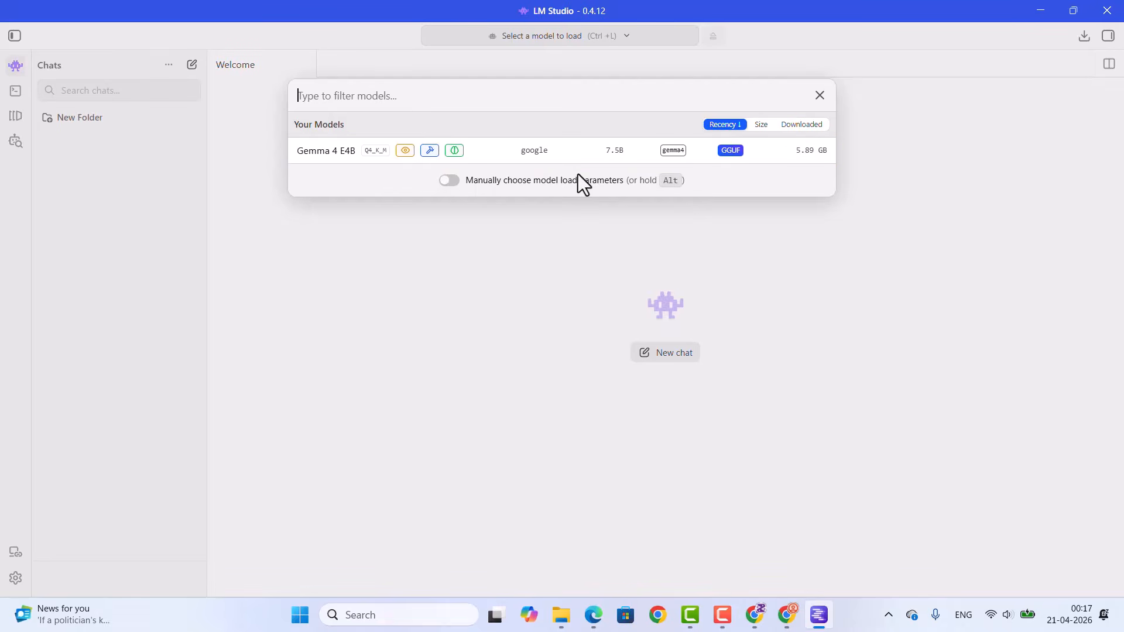
pyautogui.click(513, 159)
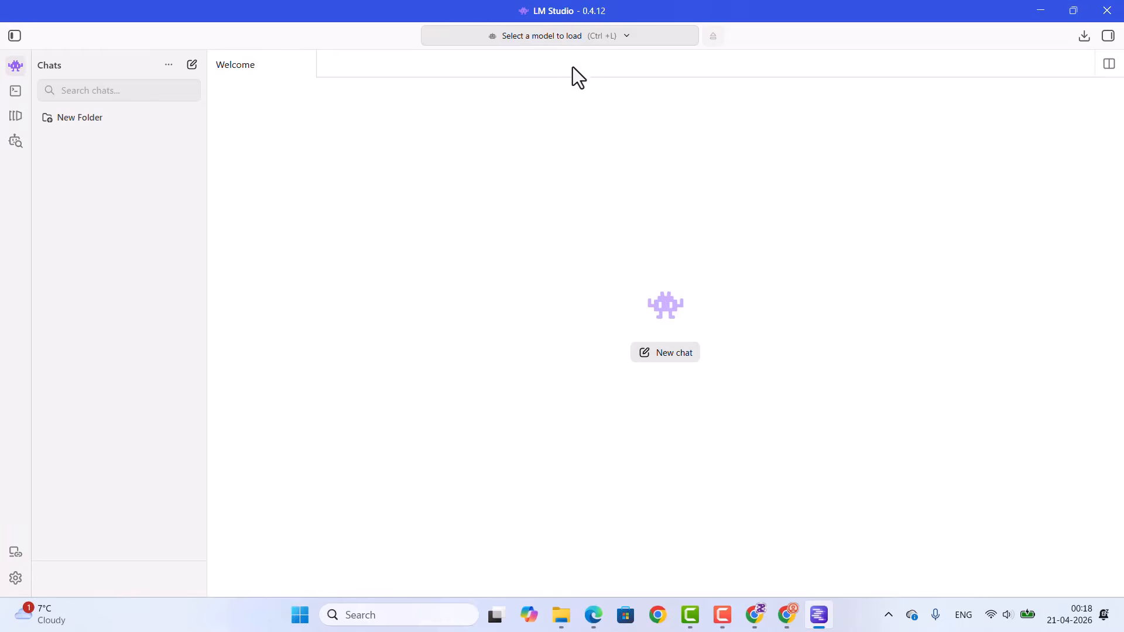
pyautogui.click(580, 38)
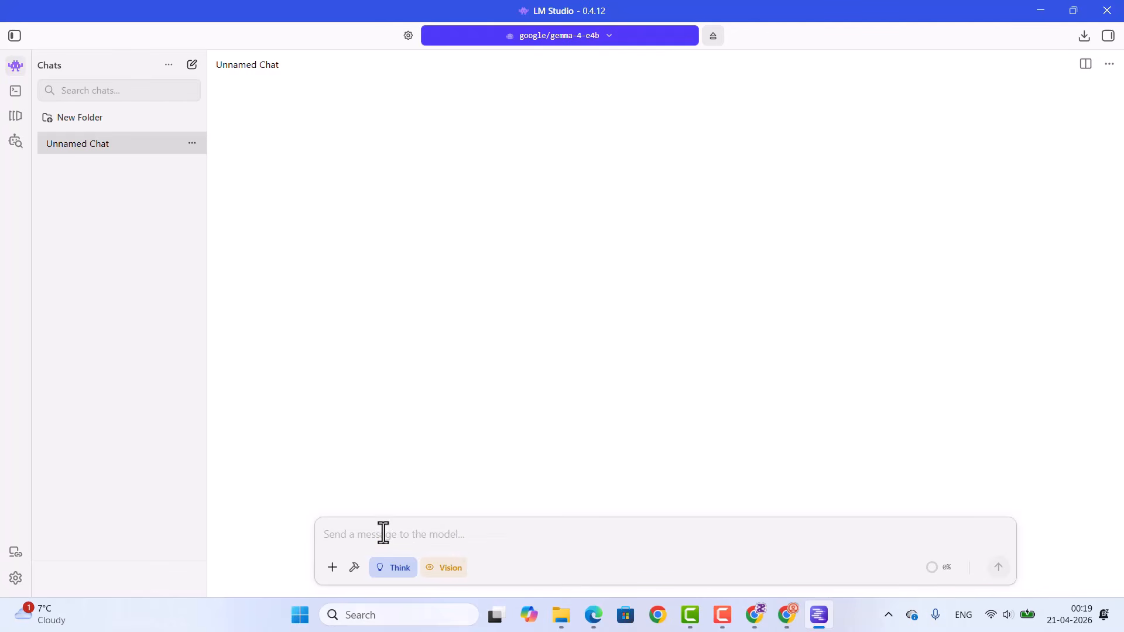
# Step: Send the prompt "write a c++ program" to the gemma-4-e4b model in the unnamed chat
pyautogui.write('write a c++ program')
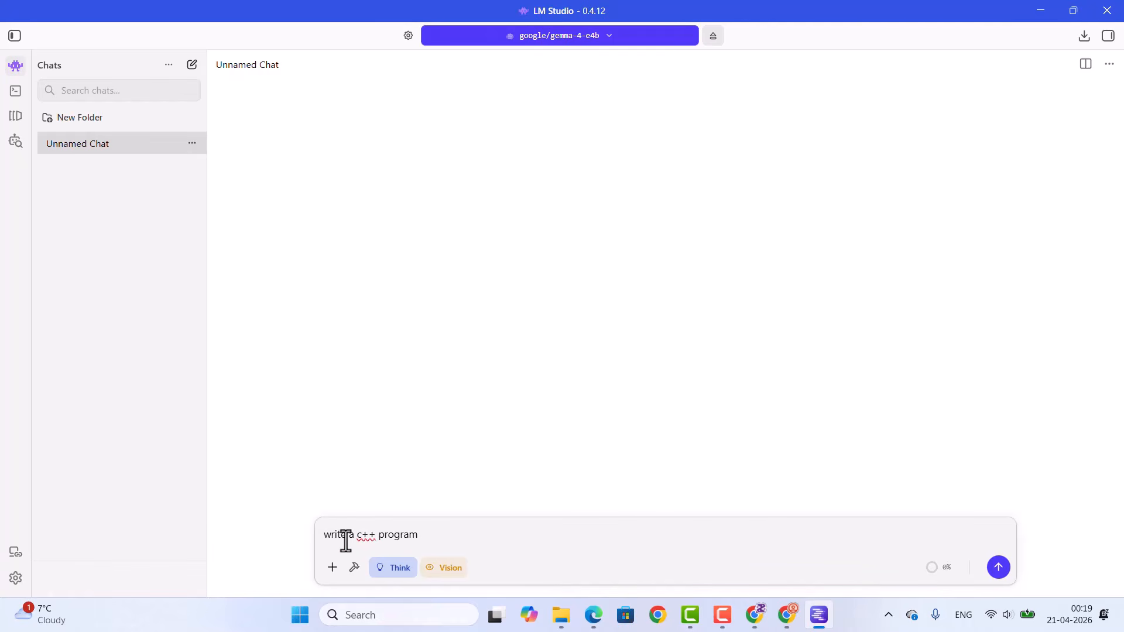
pyautogui.click(997, 571)
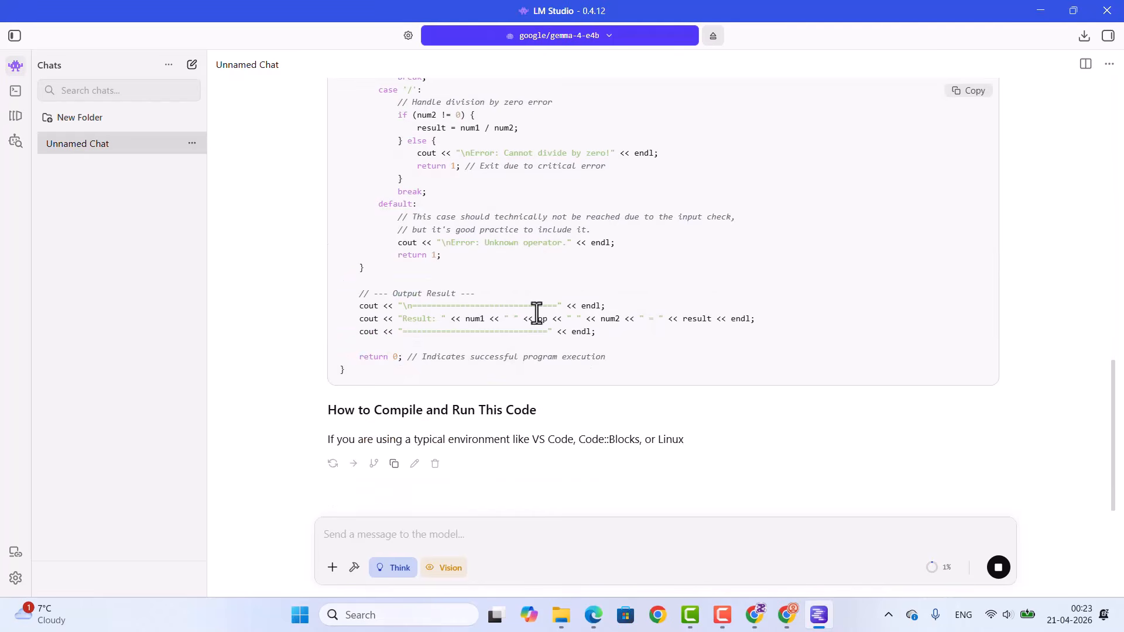
# Step: Review the model's answer, including the C++ code, the compile and run commands, and the code explanation
pyautogui.scroll(1, 536, 314)
pyautogui.scroll(10, 536, 313)
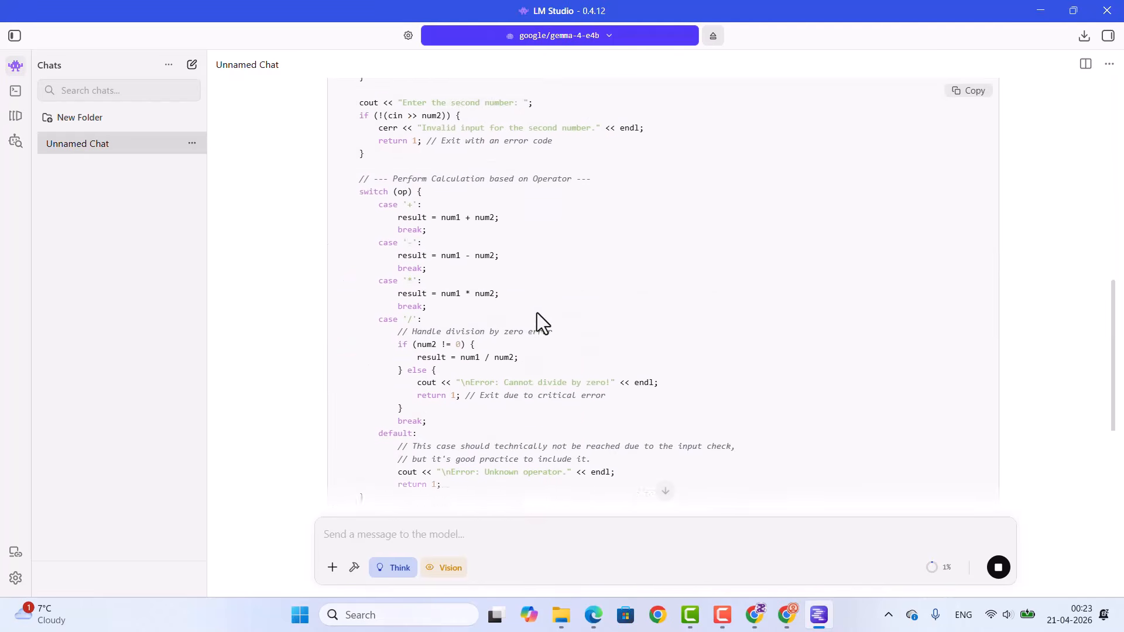
pyautogui.scroll(-15, 436, 239)
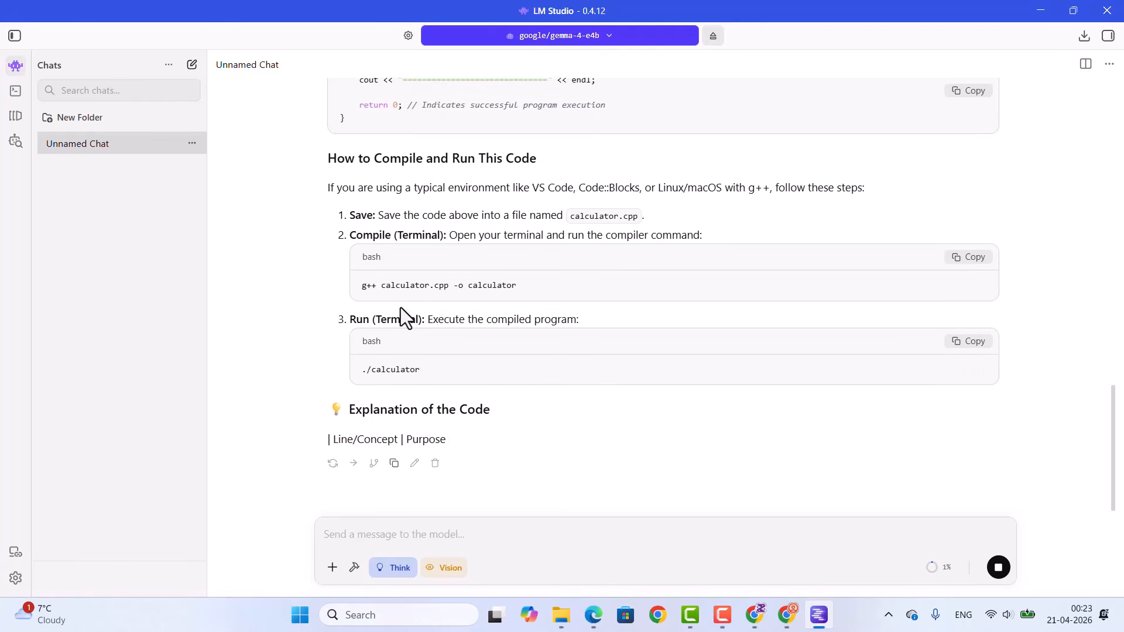
pyautogui.tripleClick(370, 292)
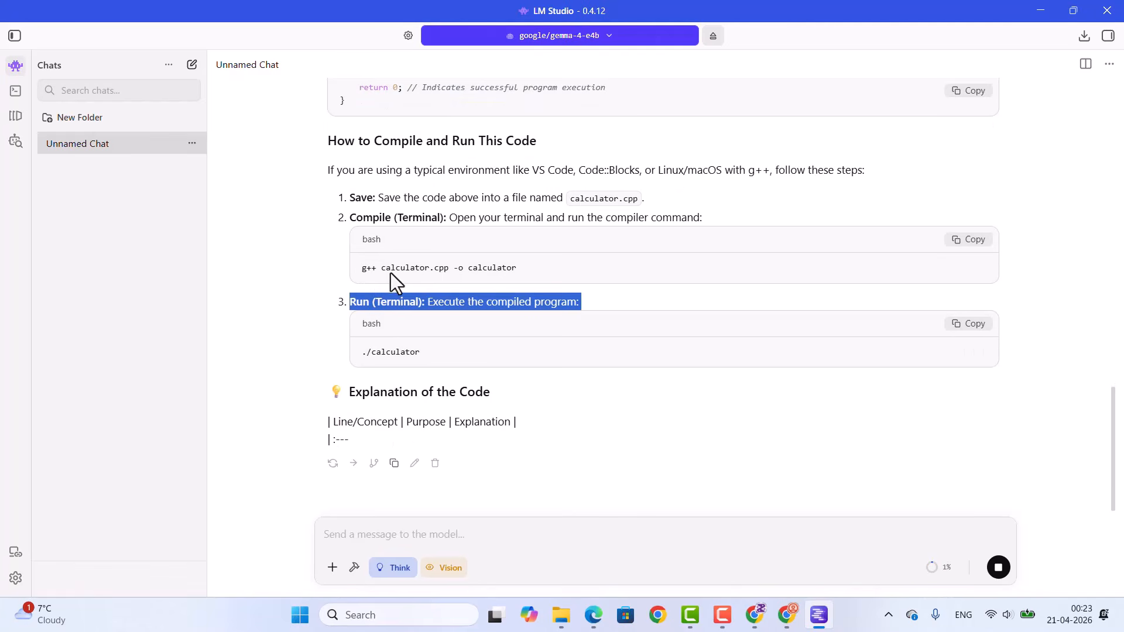
pyautogui.doubleClick(385, 346)
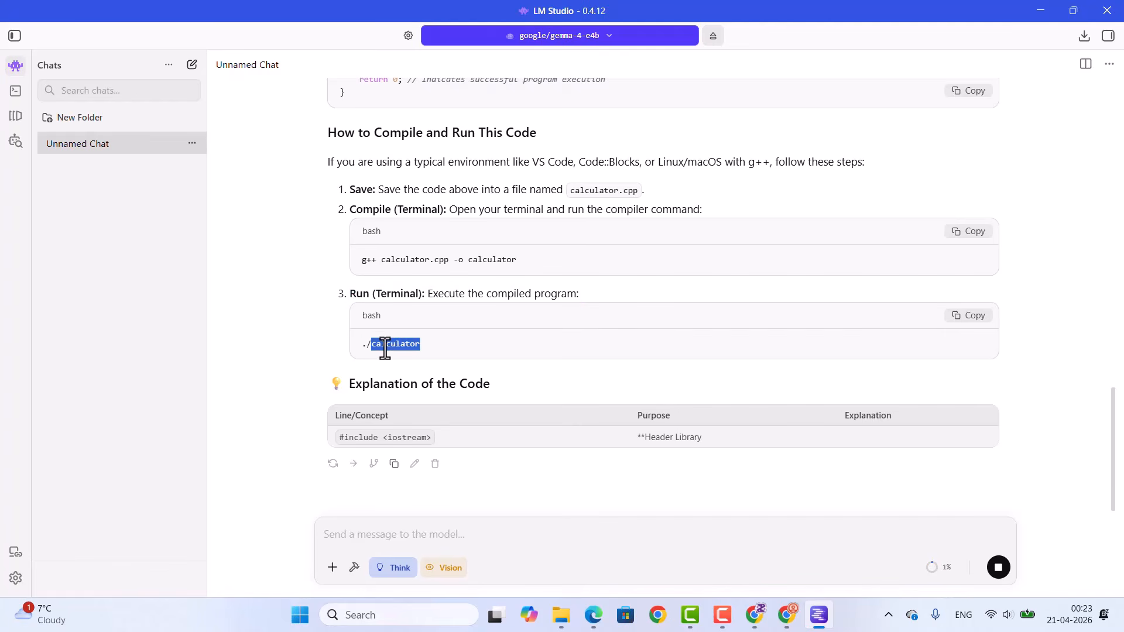
pyautogui.tripleClick(384, 346)
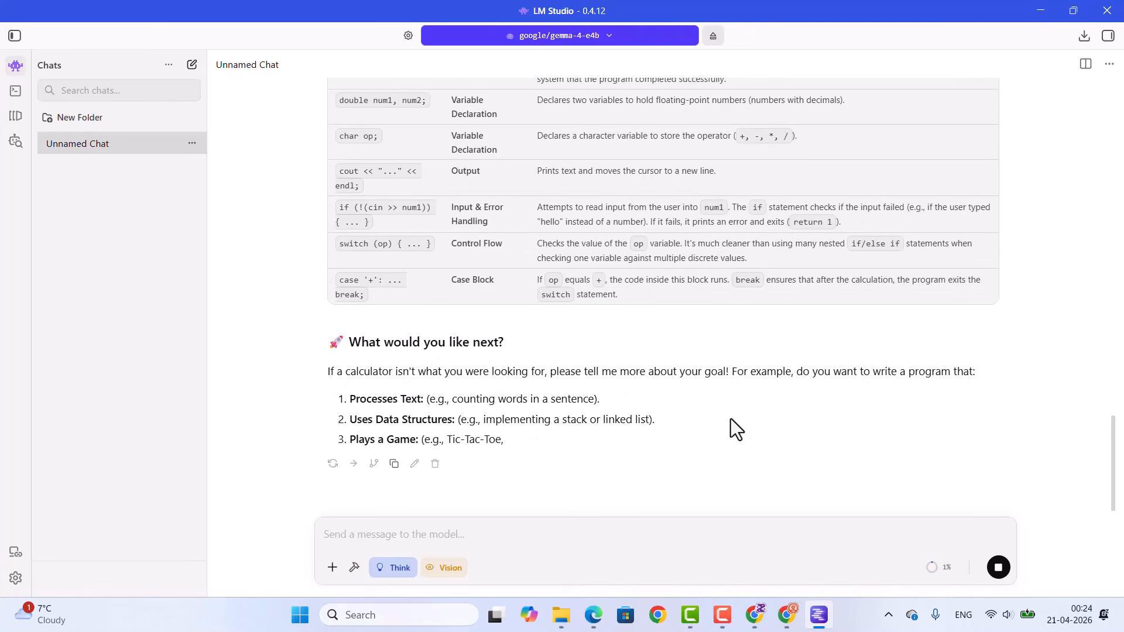
pyautogui.scroll(15, 724, 423)
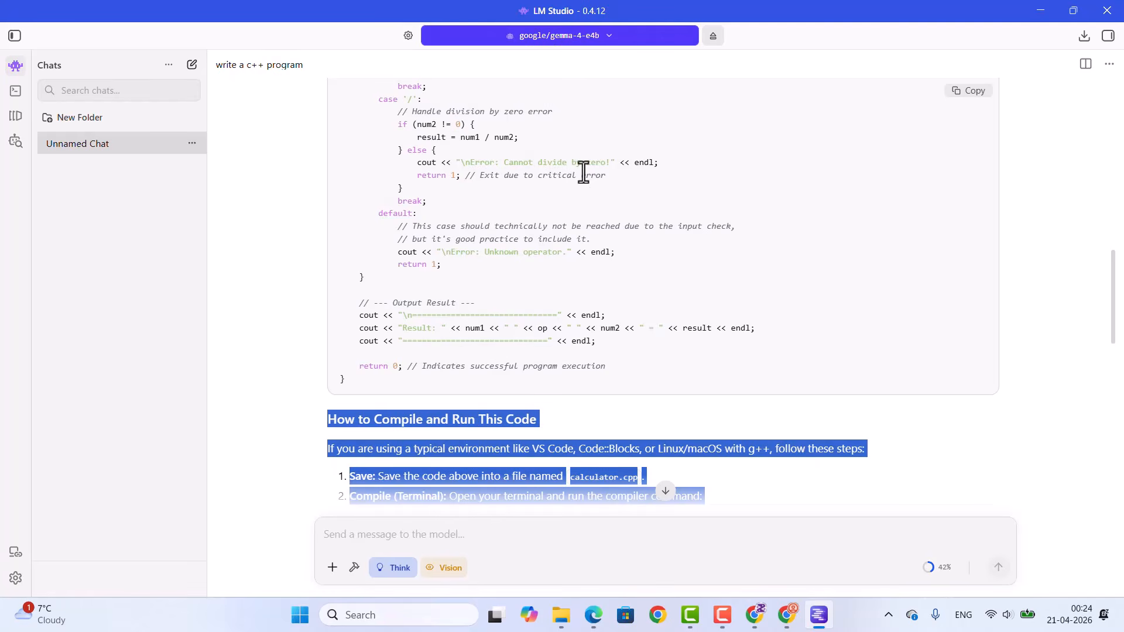
pyautogui.scroll(-12, 584, 199)
pyautogui.scroll(-1, 585, 226)
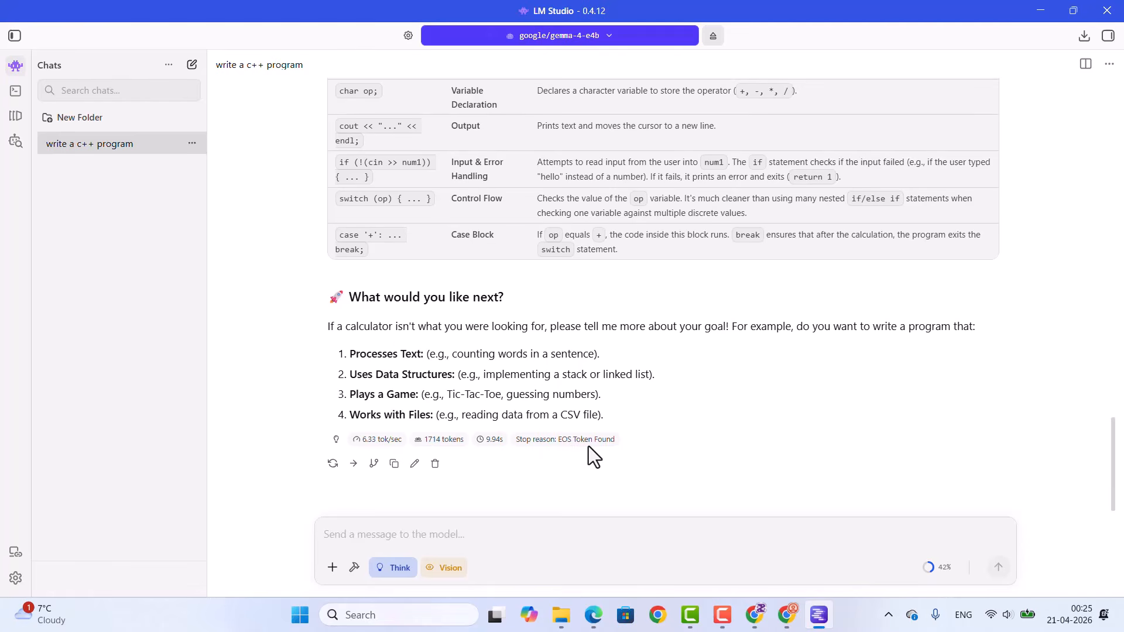
# Step: Open the developer local server page and examine the logs and the OpenAI-compatible, Anthropic-compatible and LM Studio API endpoints
pyautogui.click(15, 92)
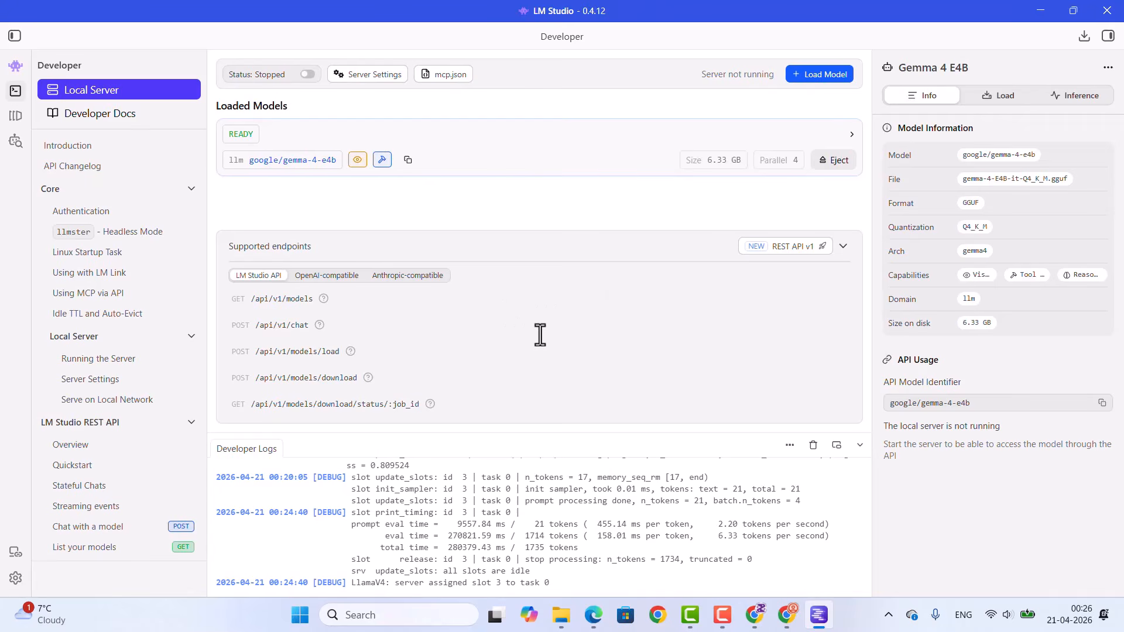
pyautogui.moveTo(513, 520); pyautogui.dragTo(550, 574)
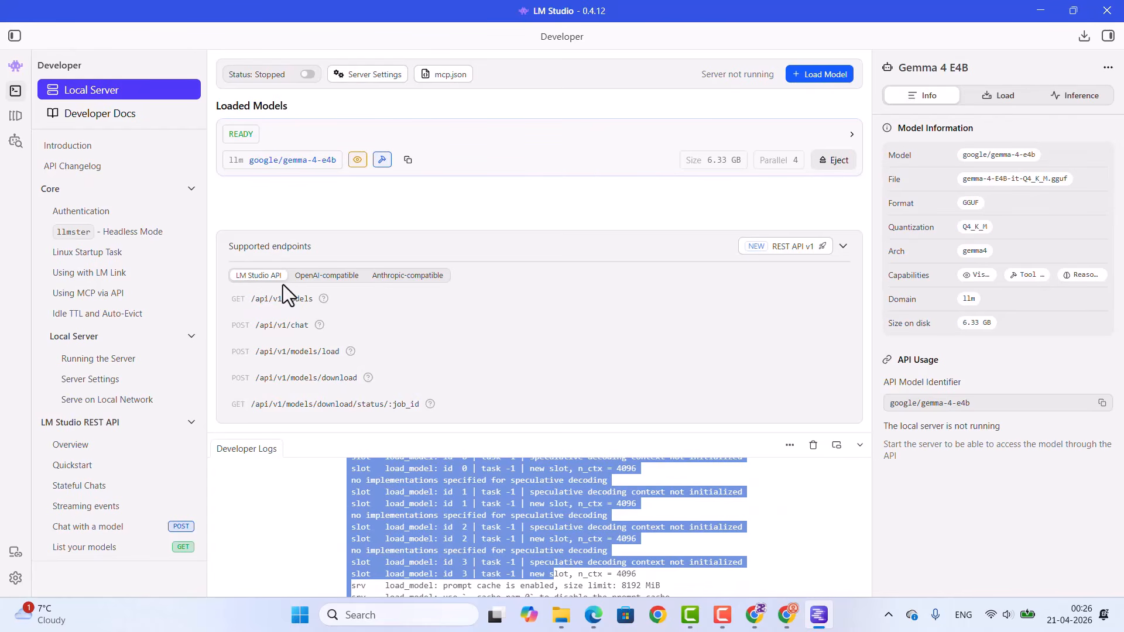
pyautogui.click(323, 279)
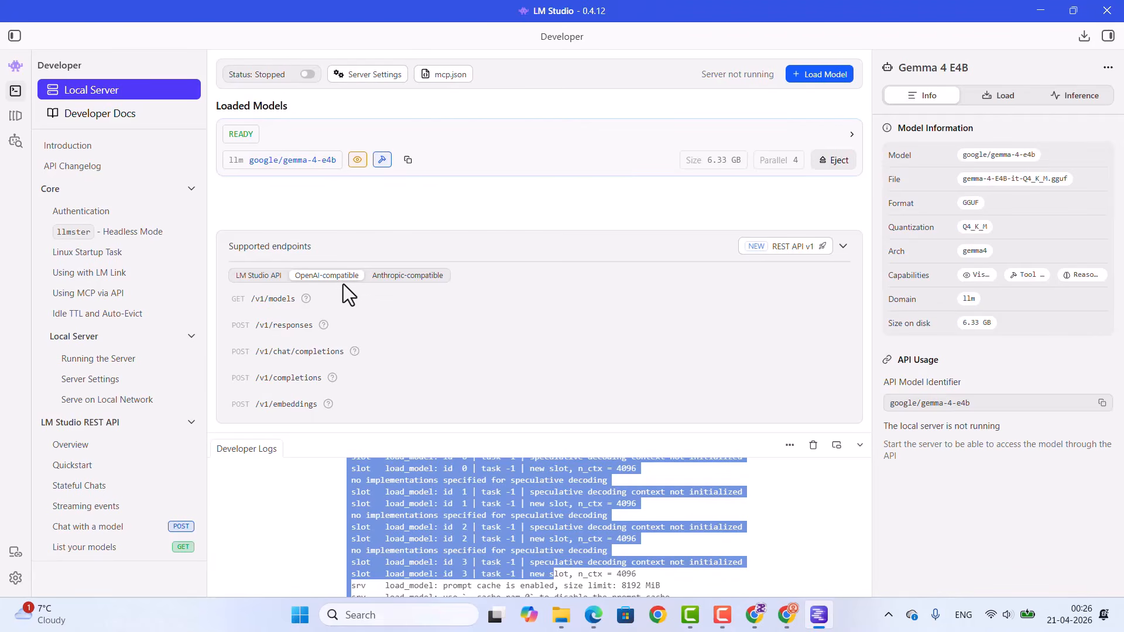
pyautogui.click(385, 276)
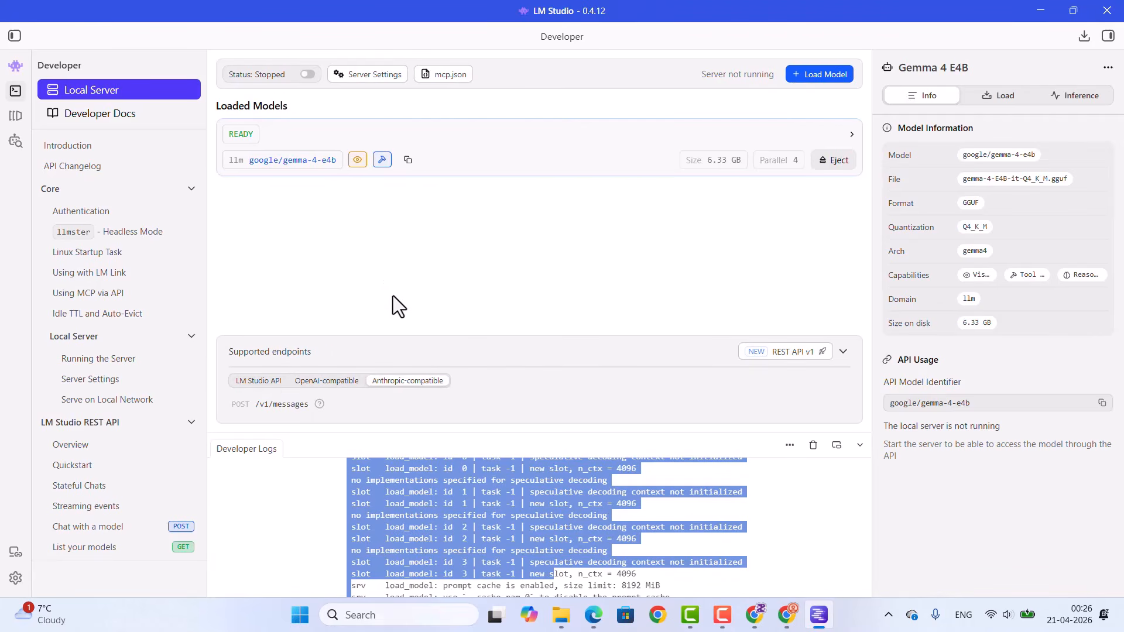
pyautogui.click(251, 383)
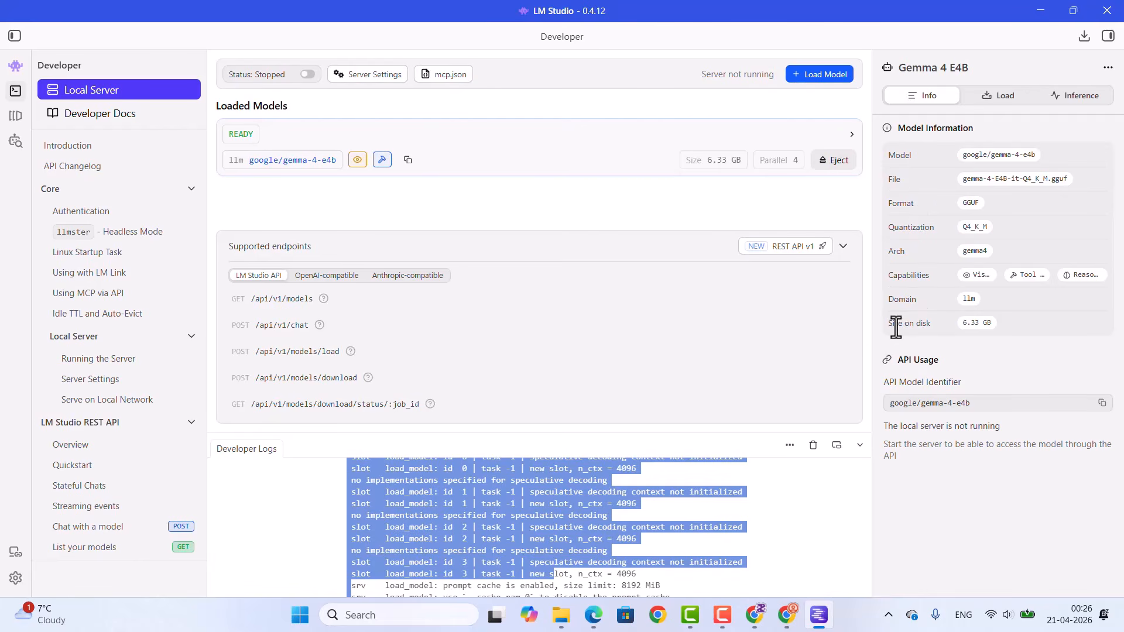
# Step: Examine the Gemma 4 E4B context and GPU offload settings and the options for creating or importing an inference preset
pyautogui.click(1001, 98)
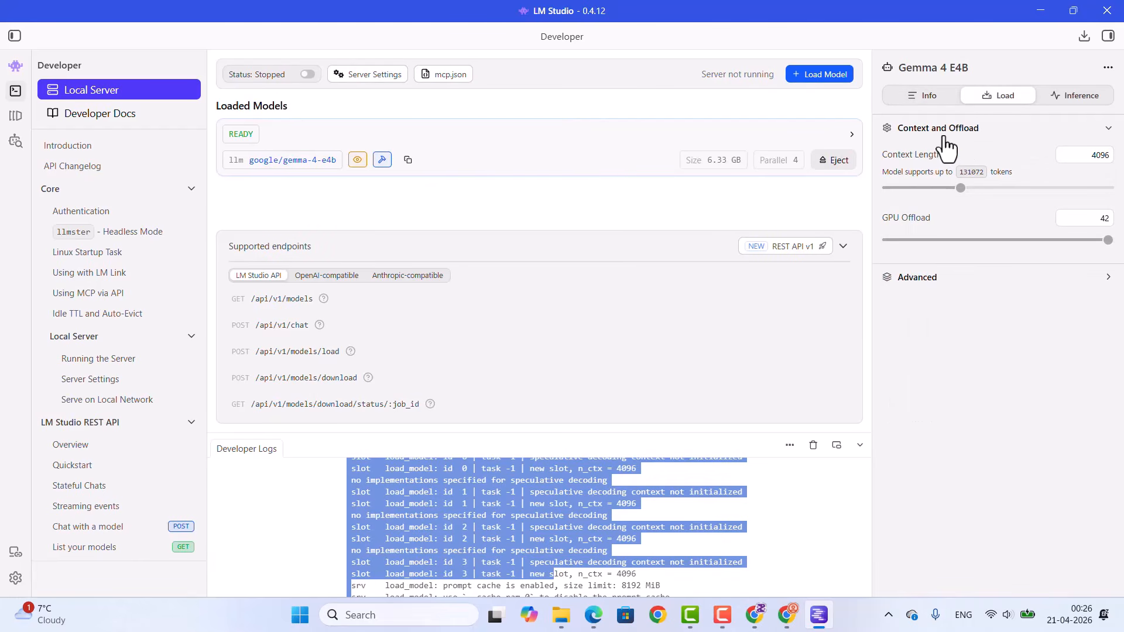
pyautogui.click(1047, 95)
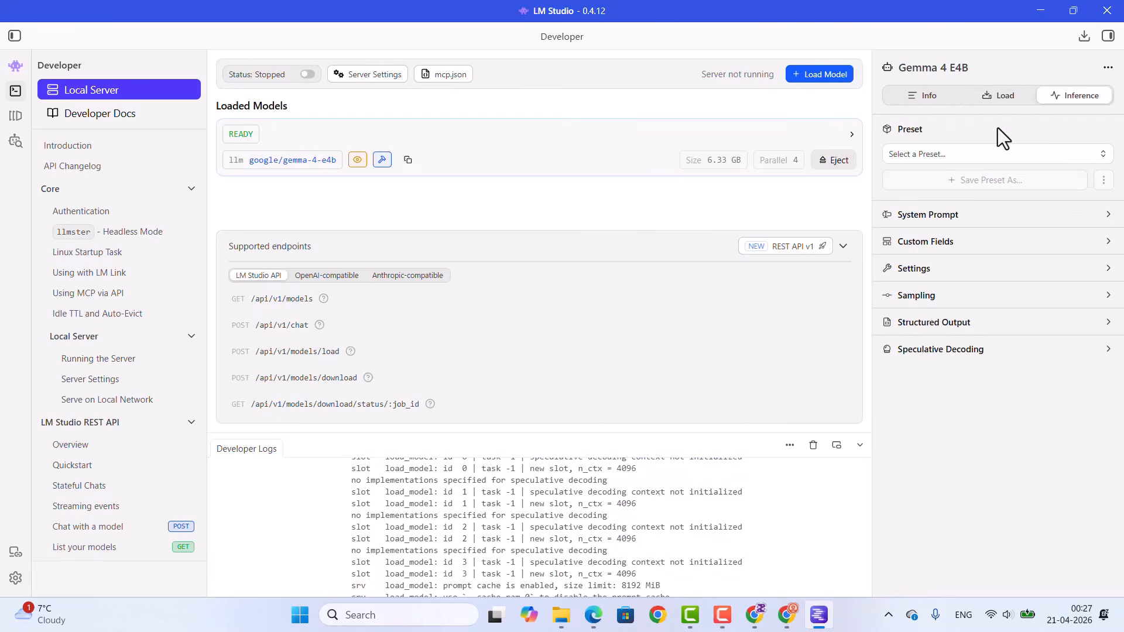
pyautogui.click(969, 154)
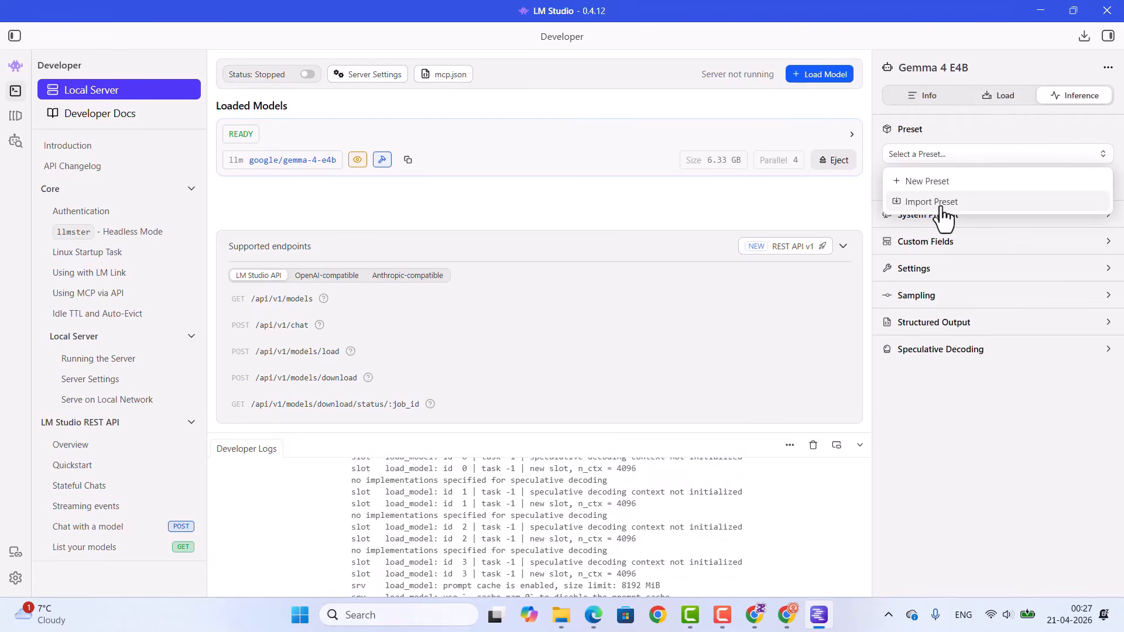
pyautogui.click(954, 399)
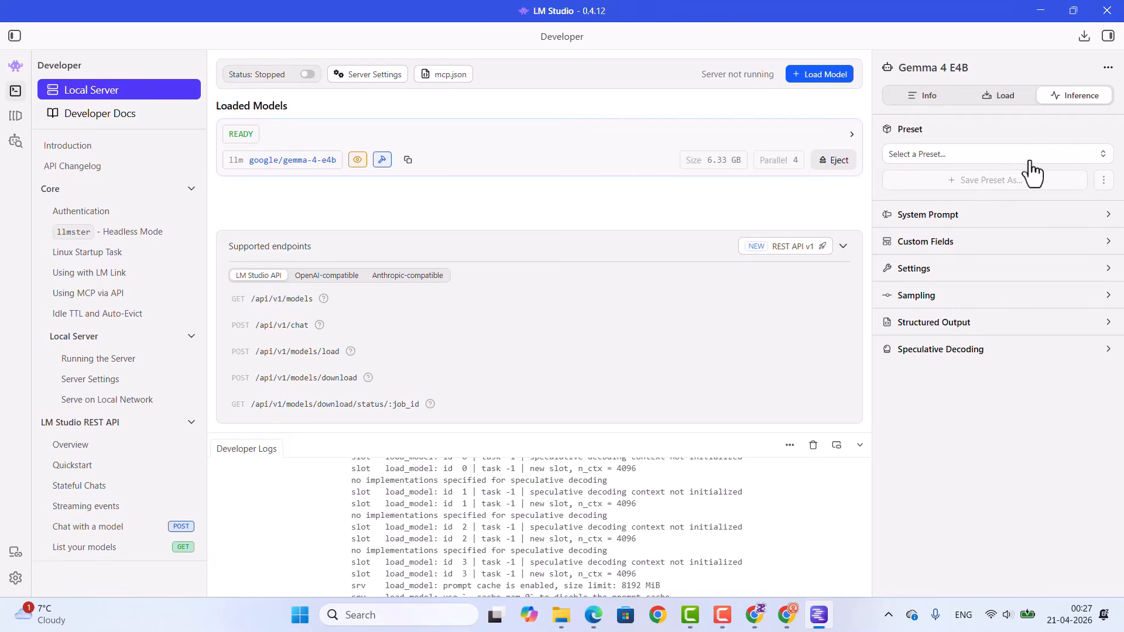
# Step: Examine the model's inference sections: system prompt, custom fields, settings, sampling, structured output and speculative decoding
pyautogui.click(930, 217)
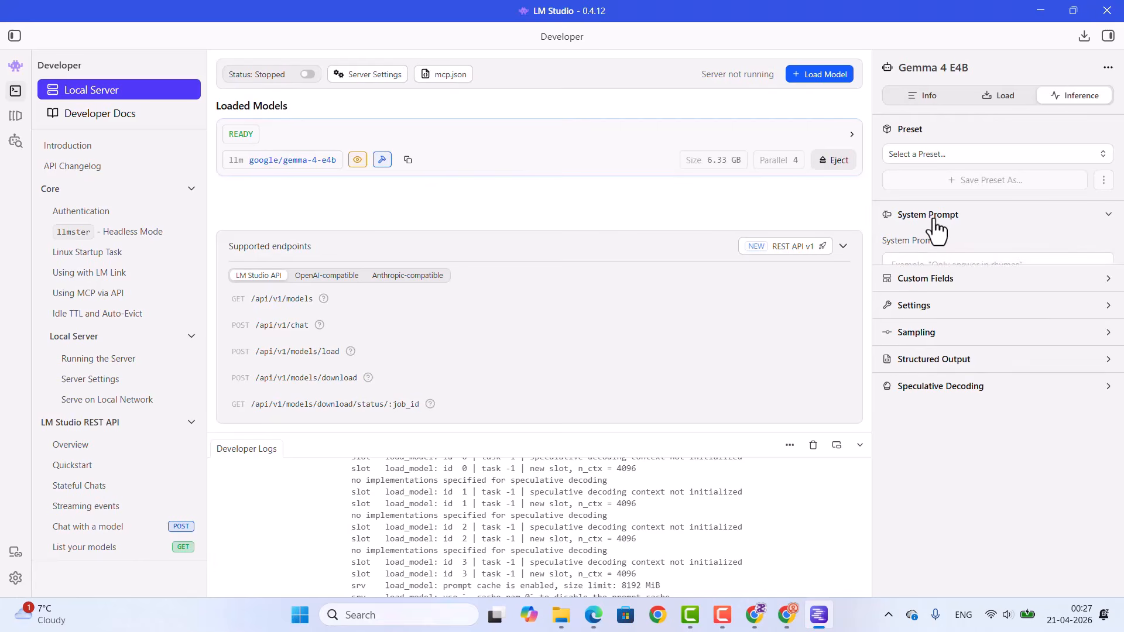
pyautogui.click(932, 218)
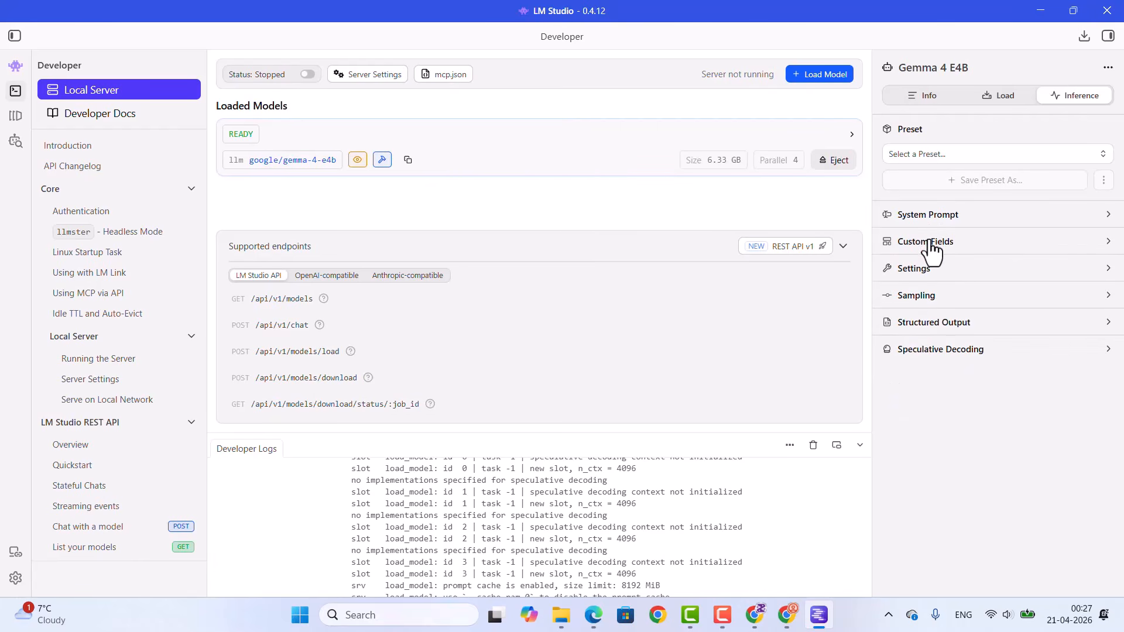
pyautogui.click(928, 246)
pyautogui.click(928, 249)
pyautogui.click(926, 269)
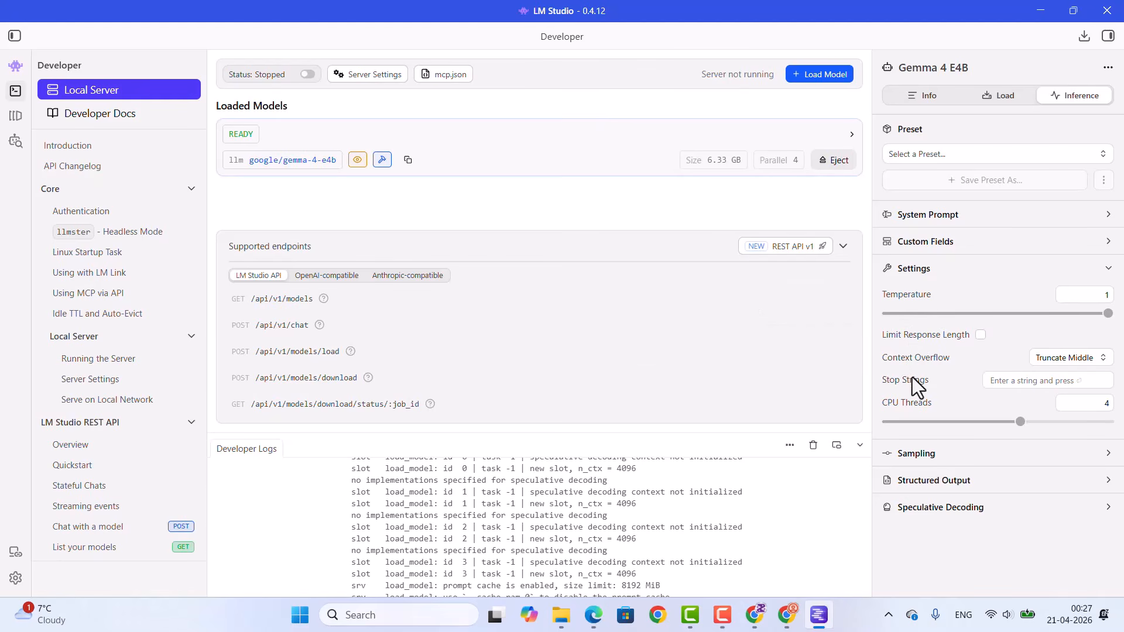
pyautogui.click(919, 455)
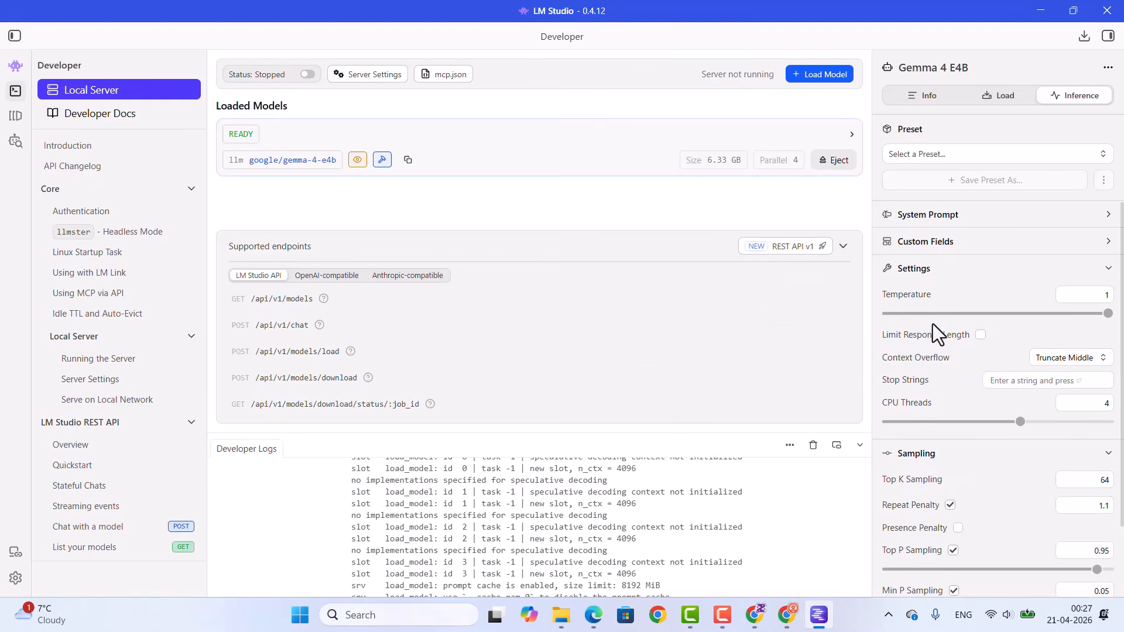
pyautogui.scroll(-2, 932, 325)
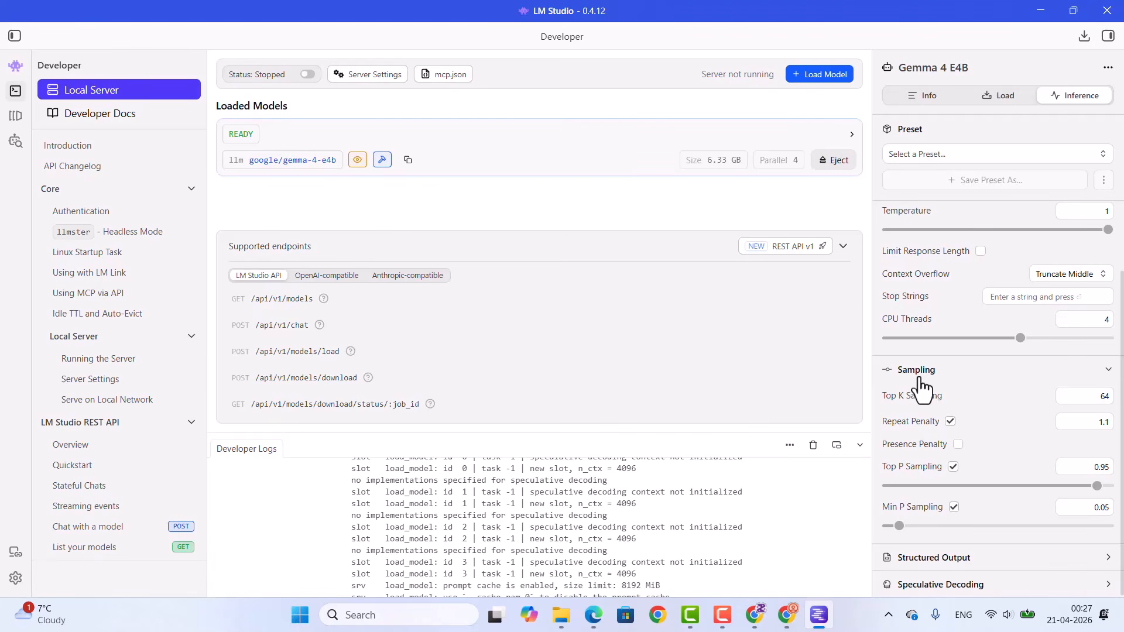
pyautogui.click(931, 558)
pyautogui.scroll(-1, 997, 428)
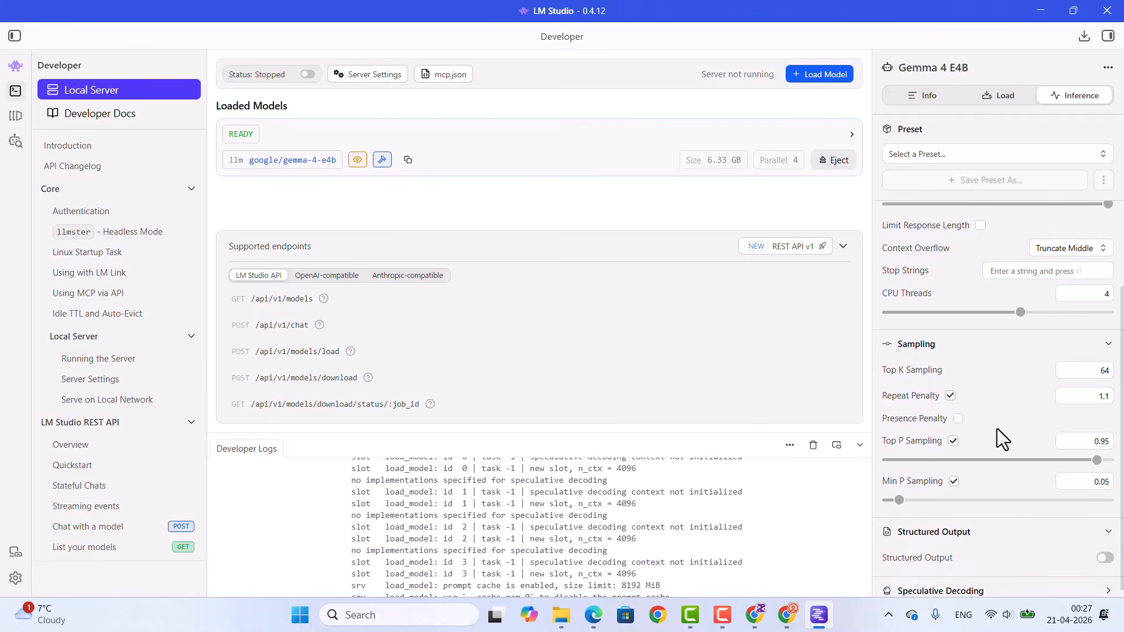
pyautogui.click(929, 586)
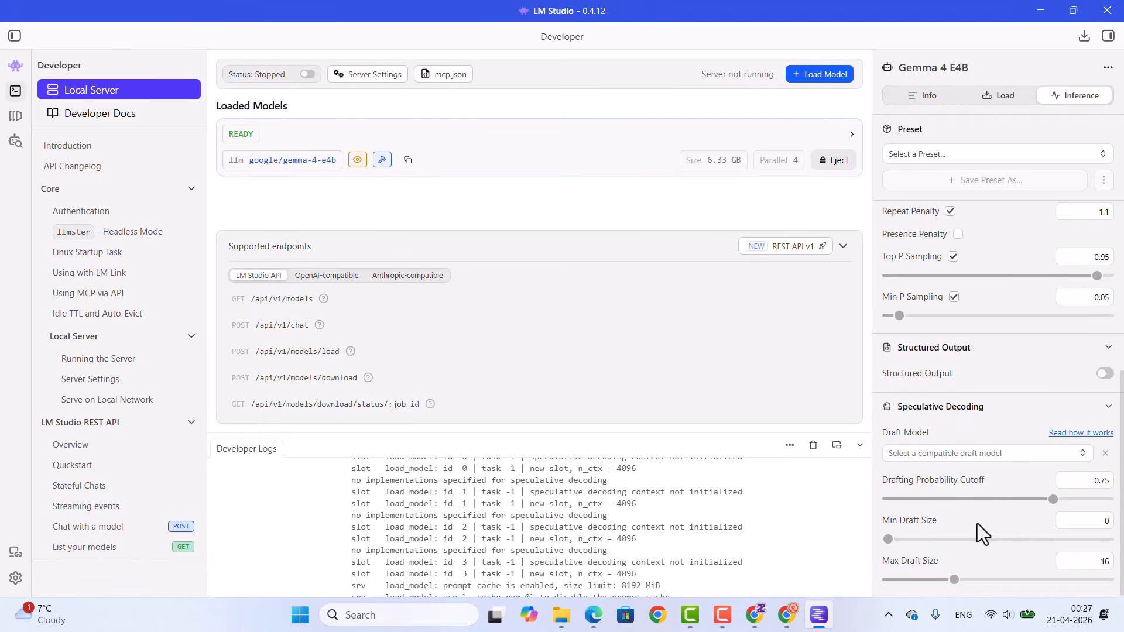
# Step: Look at the mcp.json configuration and the local server settings, closing each without changes
pyautogui.click(452, 78)
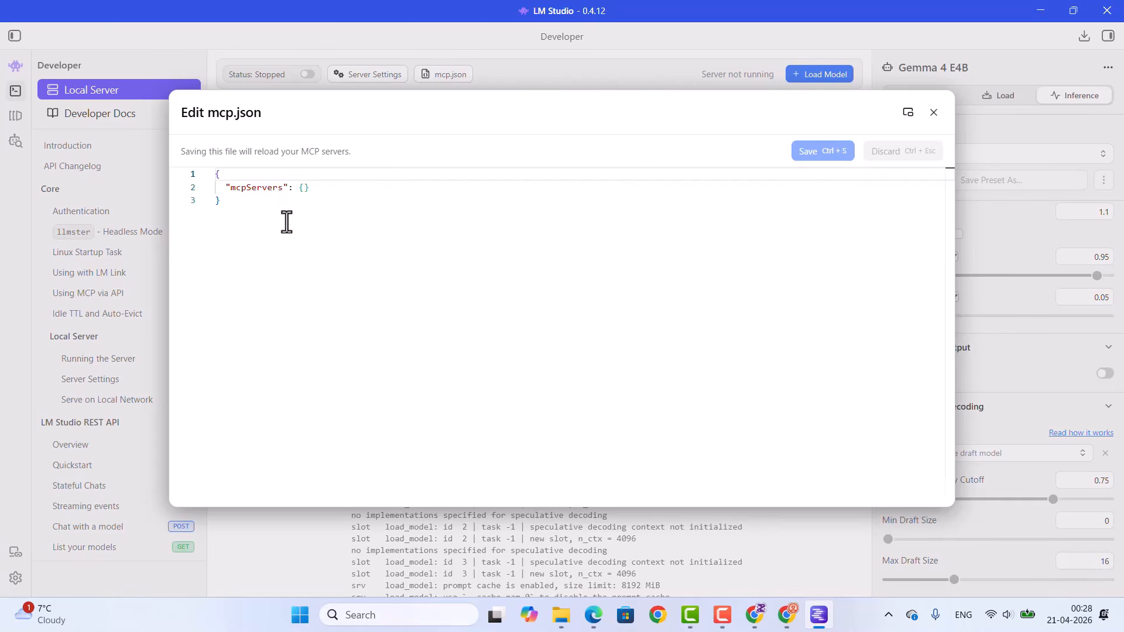
pyautogui.click(933, 112)
pyautogui.click(384, 75)
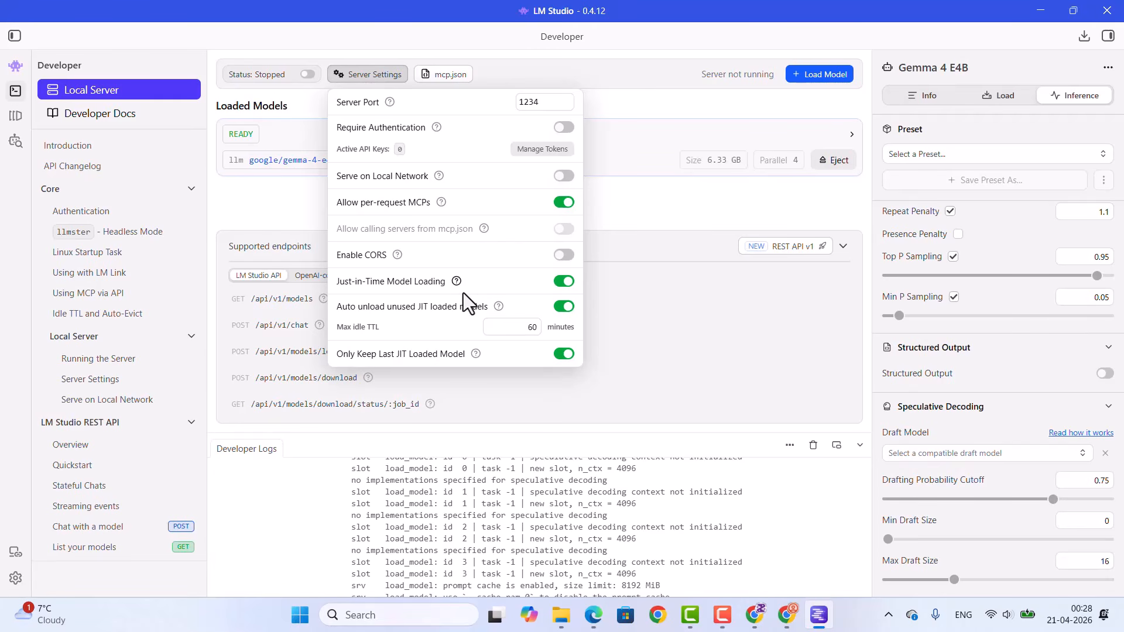
pyautogui.click(269, 372)
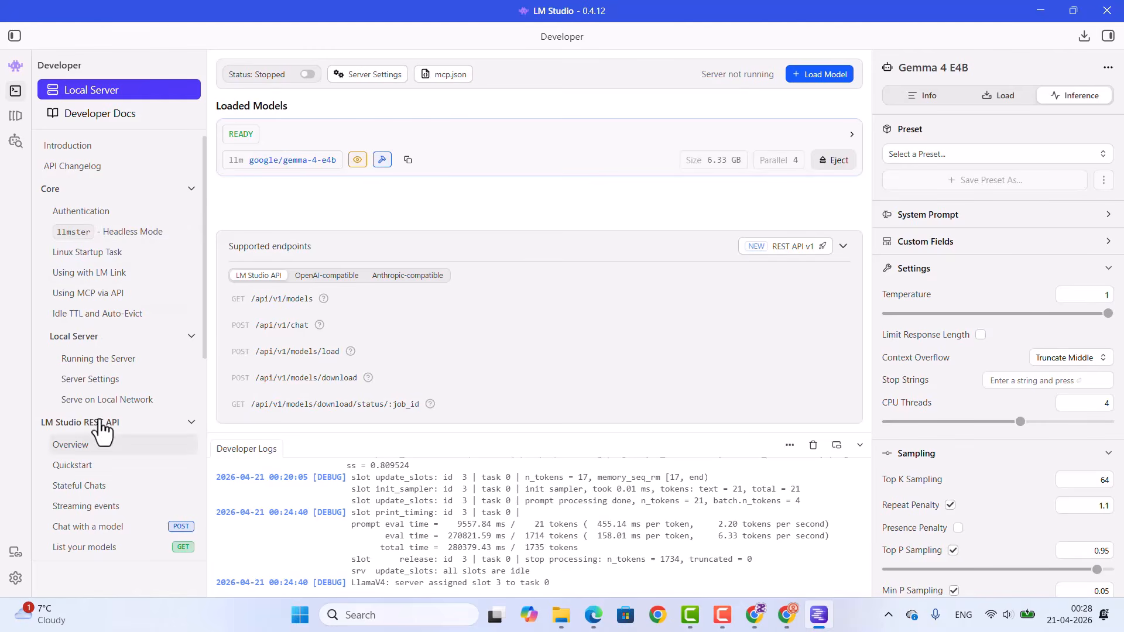
# Step: Open the developer docs and read the Introduction, API Changelog and Authentication pages
pyautogui.click(95, 115)
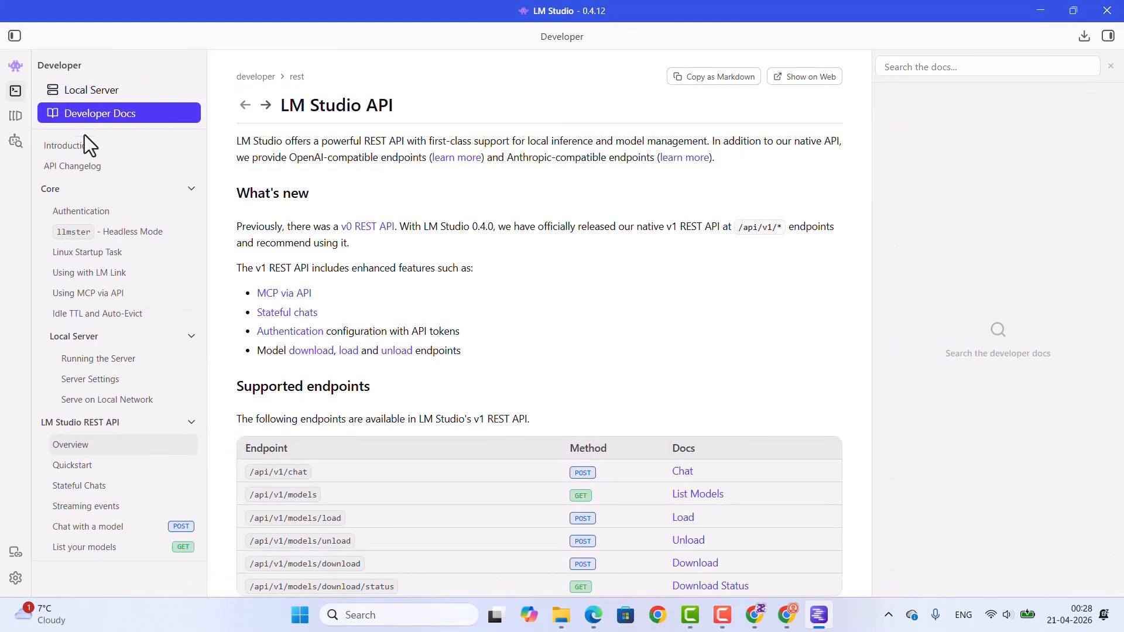
pyautogui.click(79, 147)
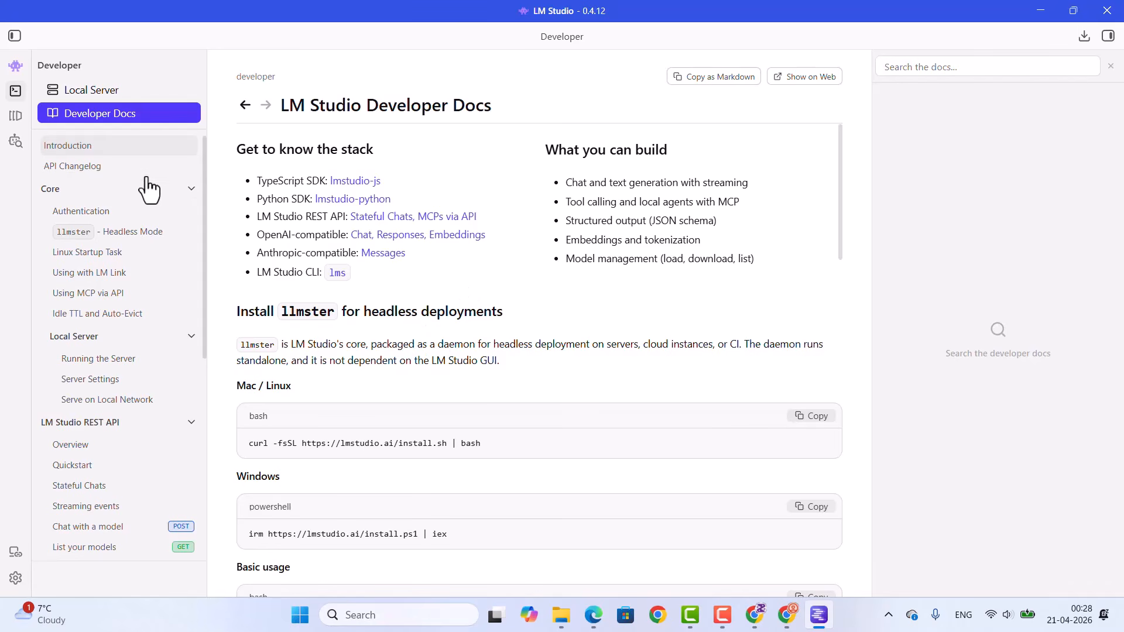
pyautogui.click(47, 169)
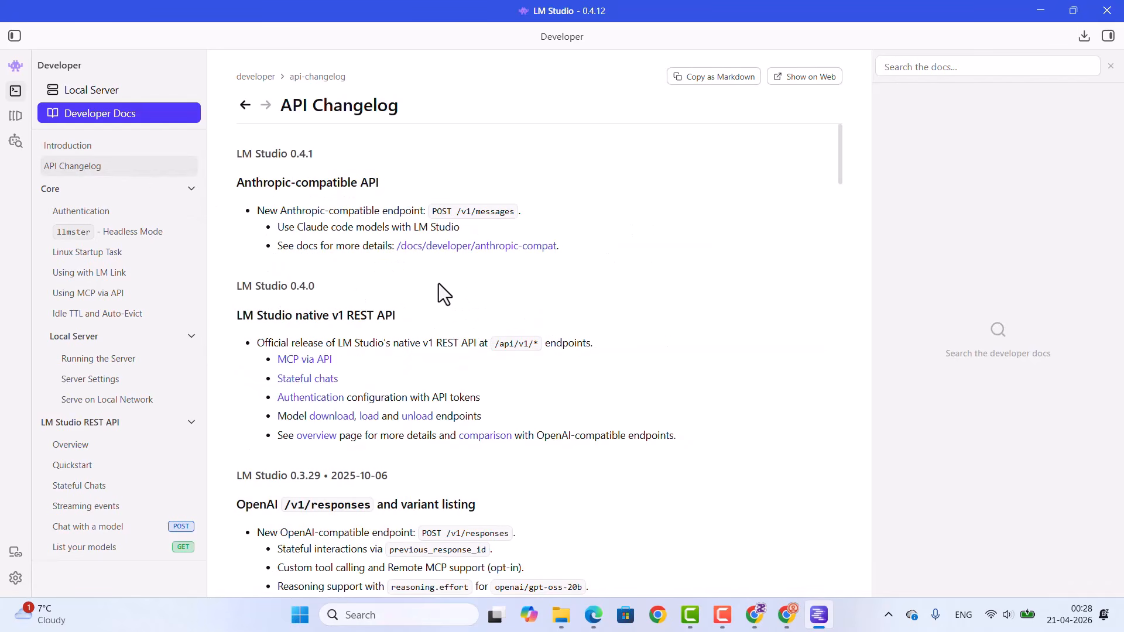
pyautogui.scroll(-3, 439, 287)
pyautogui.click(121, 220)
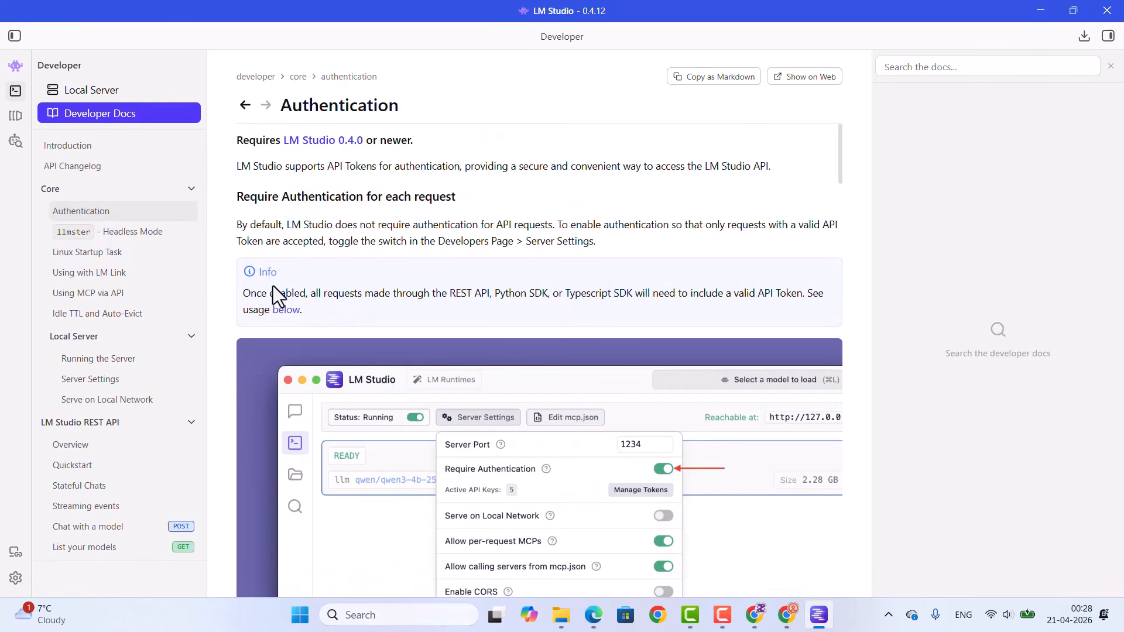
pyautogui.scroll(-2, 116, 252)
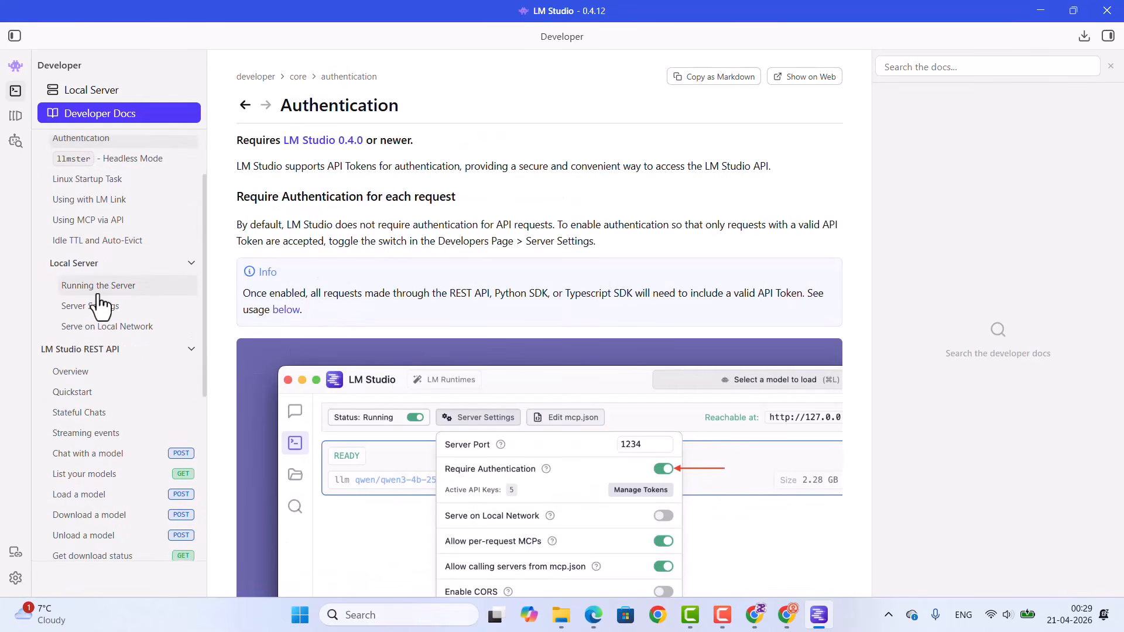
# Step: Check the locally stored LLMs and text embedding models, and browse the staff picks in the model search
pyautogui.click(16, 117)
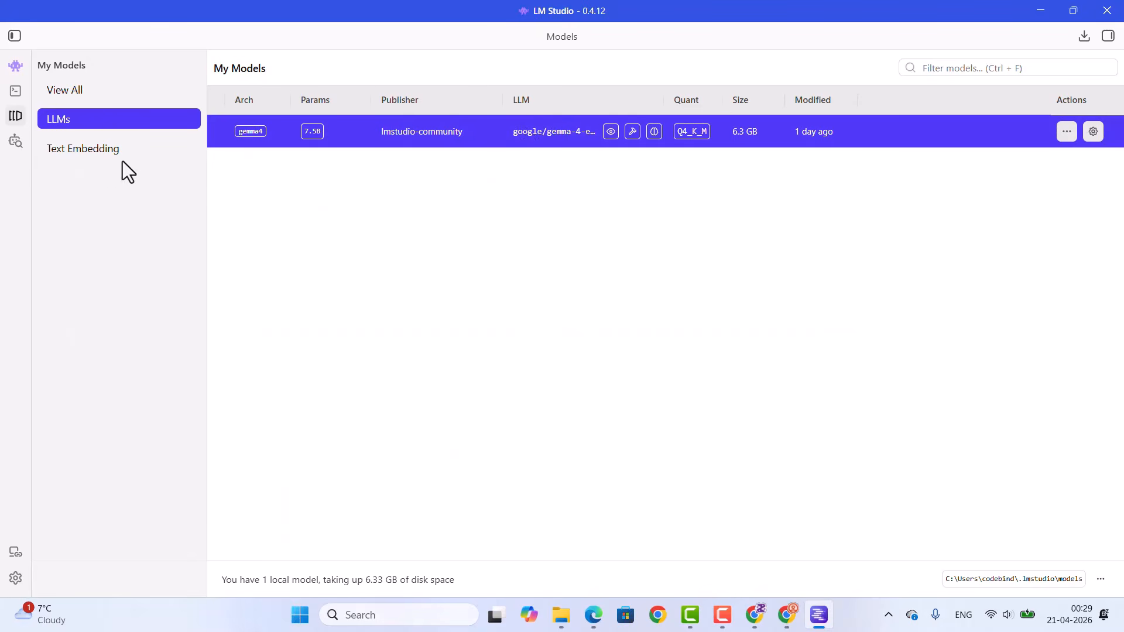
pyautogui.click(88, 149)
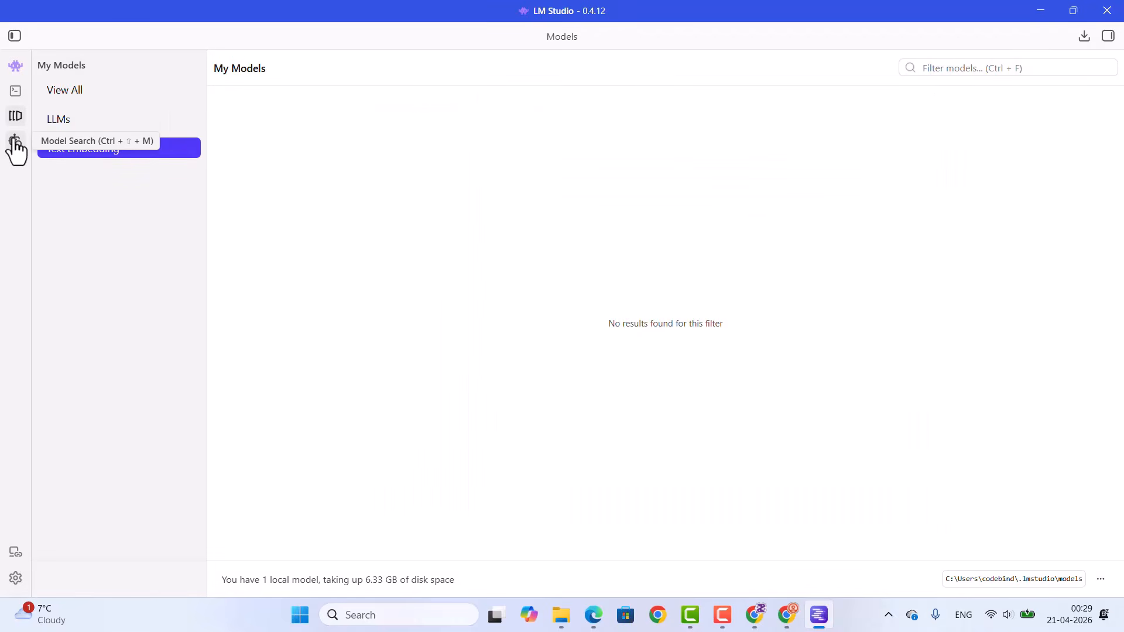
pyautogui.click(15, 141)
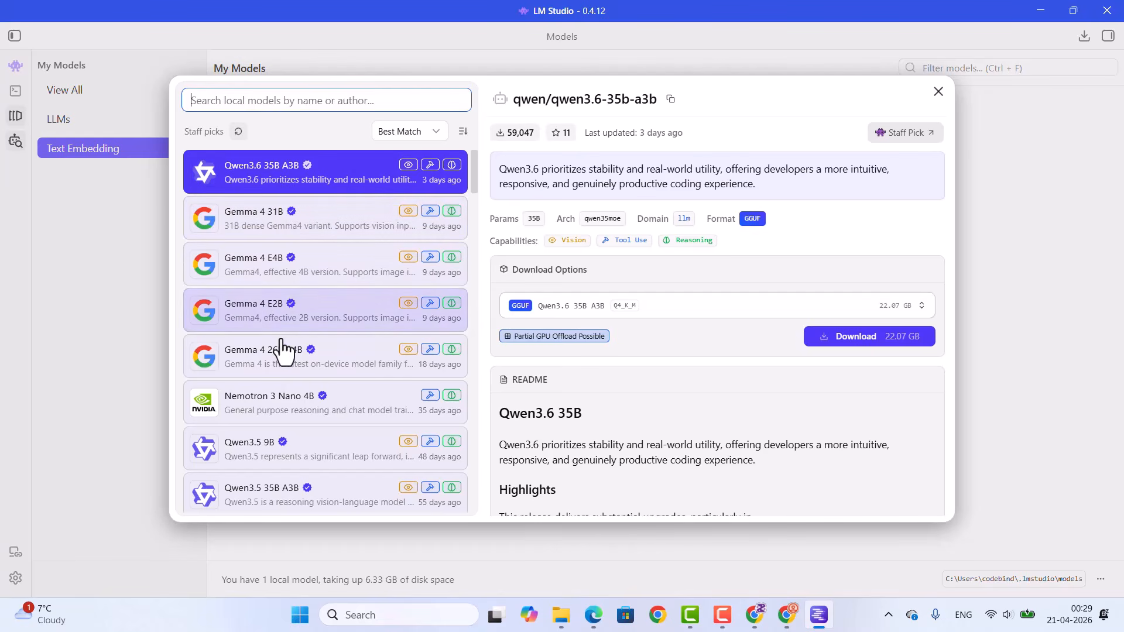
pyautogui.scroll(-15, 251, 311)
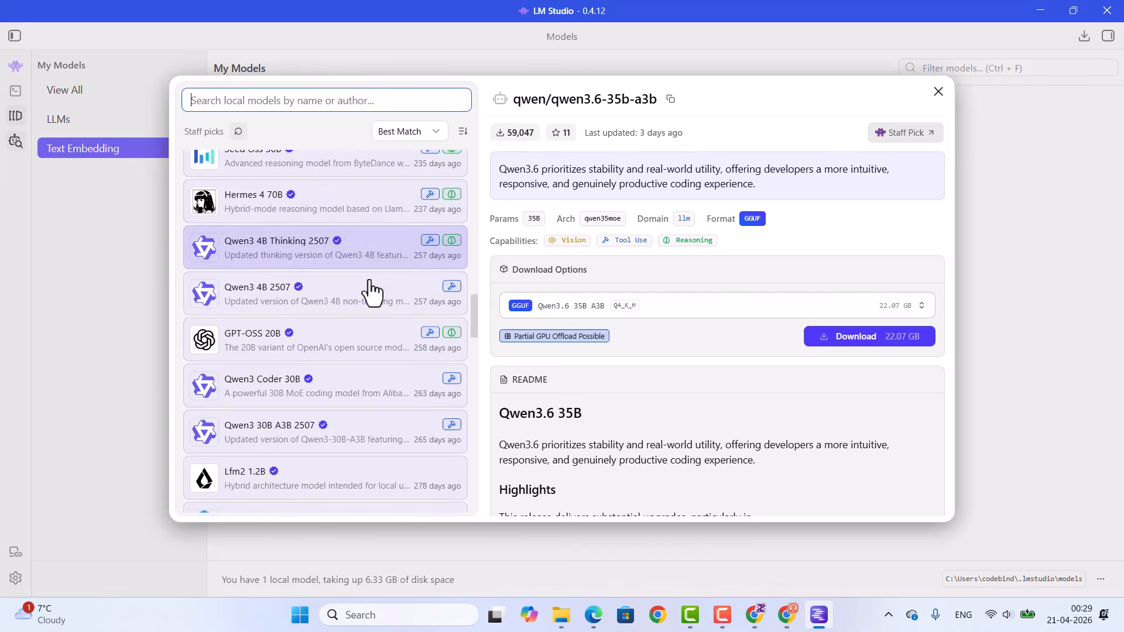
pyautogui.scroll(-5, 275, 309)
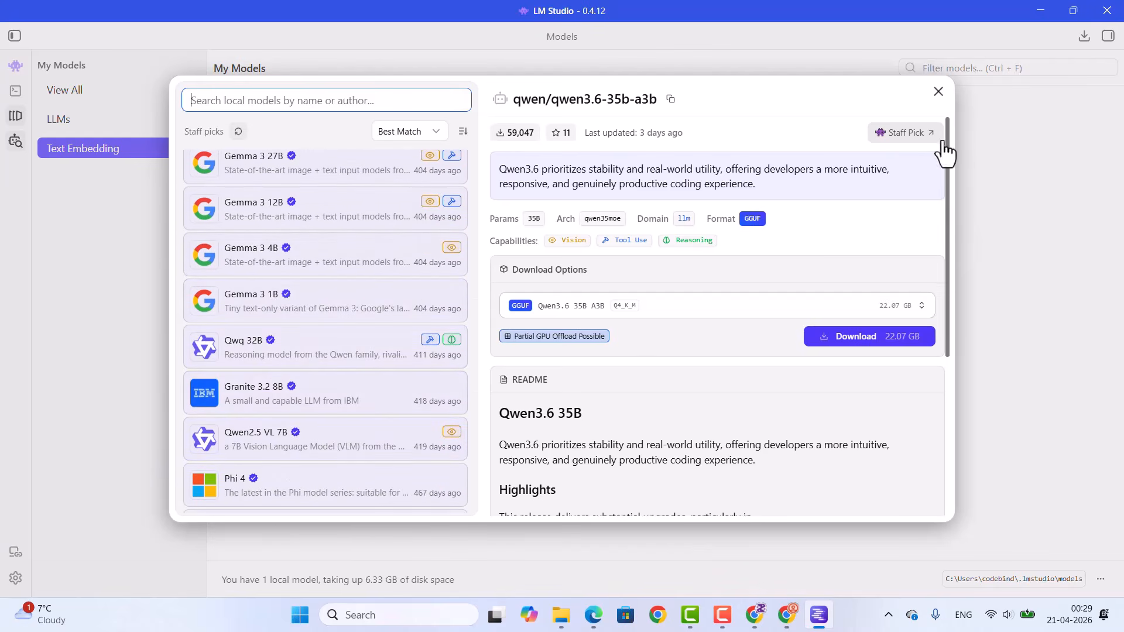
pyautogui.click(939, 91)
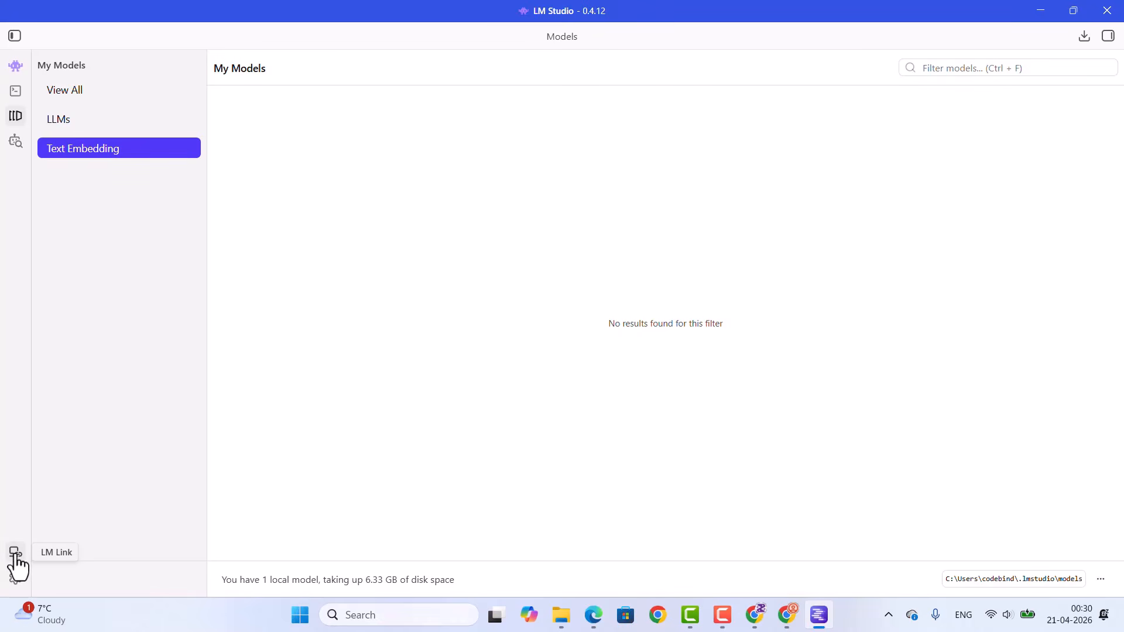
# Step: View the LM Link page and review the General, Appearance, Developer, Chat and Runtime app settings, closing them without changes
pyautogui.click(16, 556)
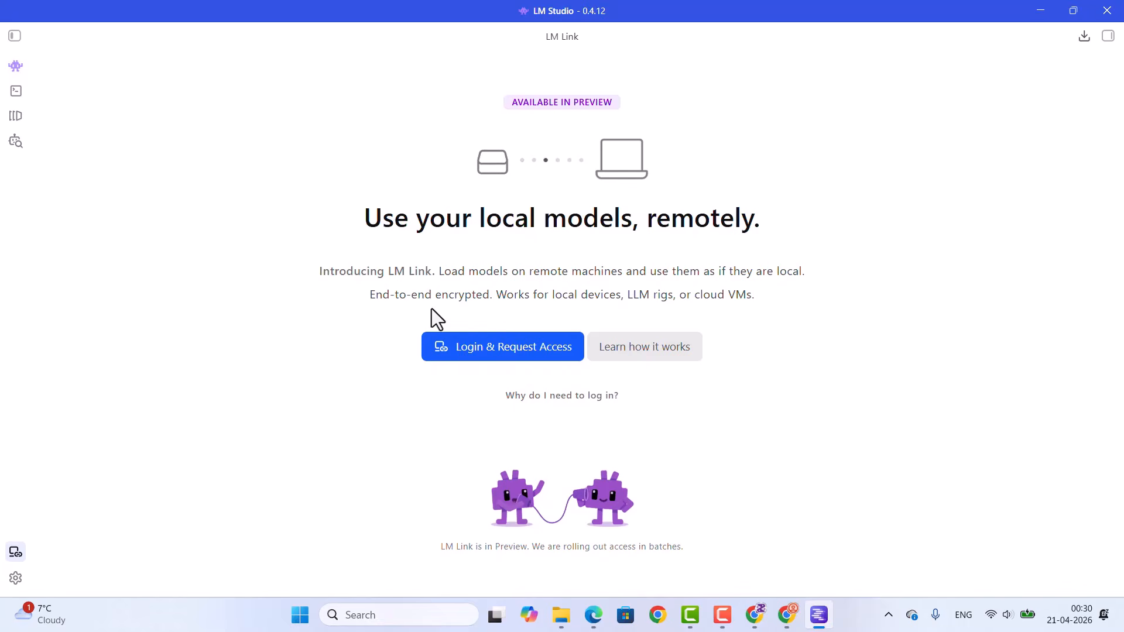
pyautogui.click(18, 578)
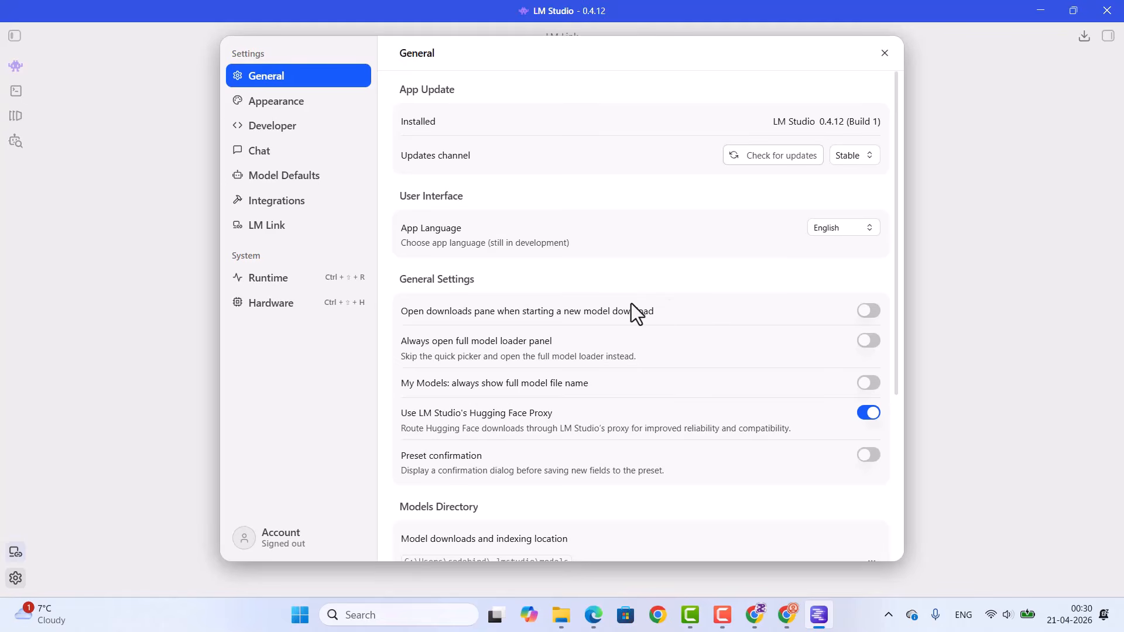
pyautogui.click(251, 106)
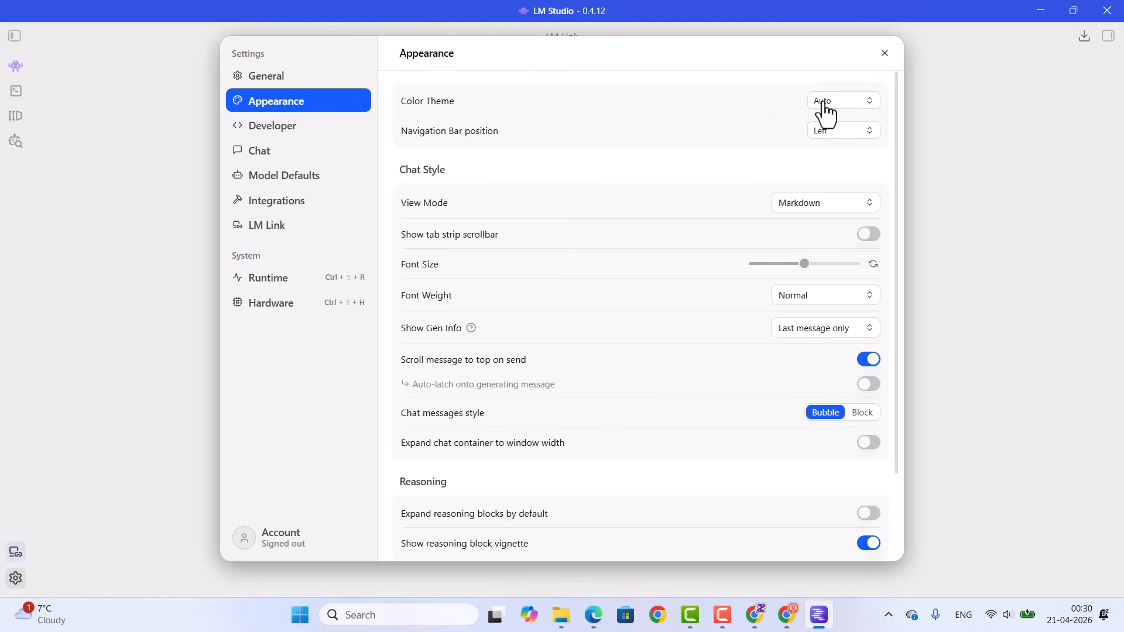
pyautogui.click(269, 127)
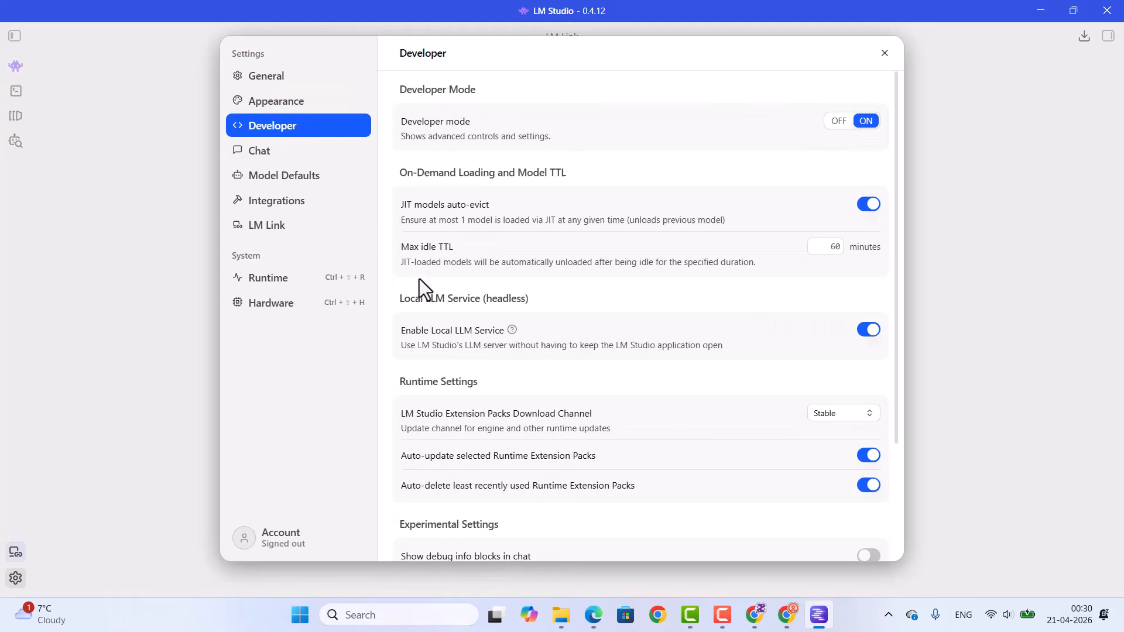
pyautogui.click(294, 156)
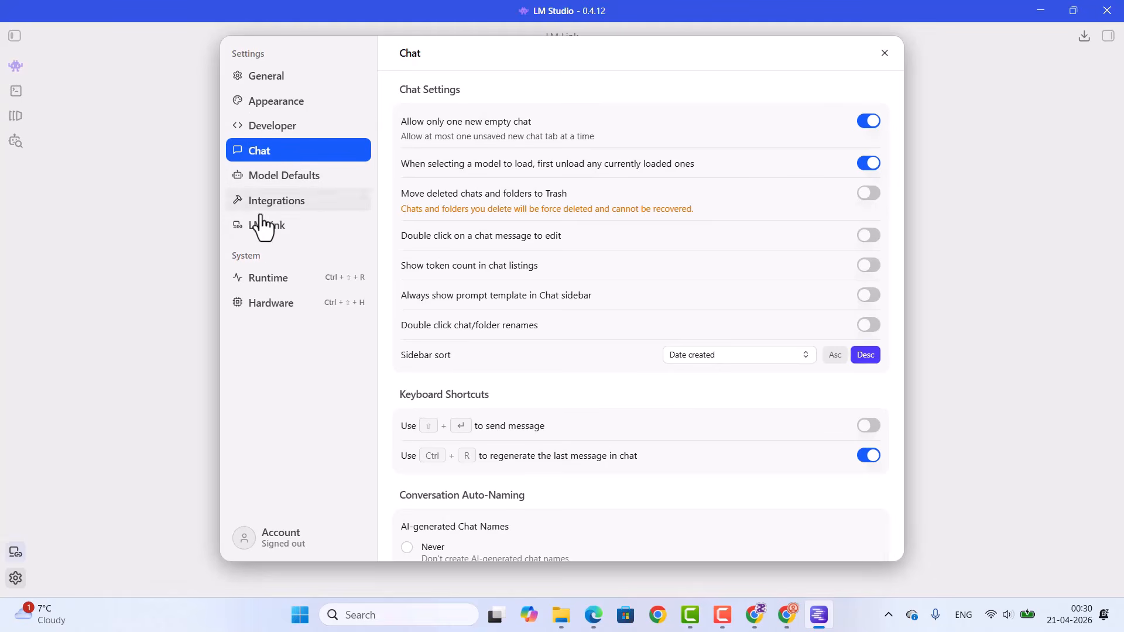
pyautogui.click(287, 287)
pyautogui.press('Escape')
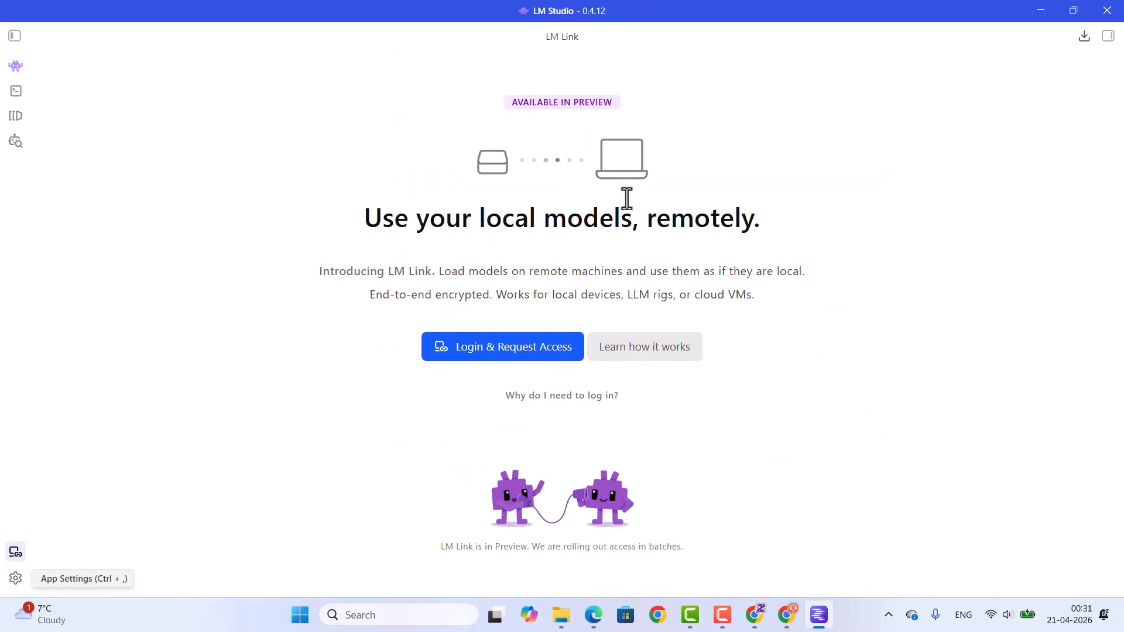